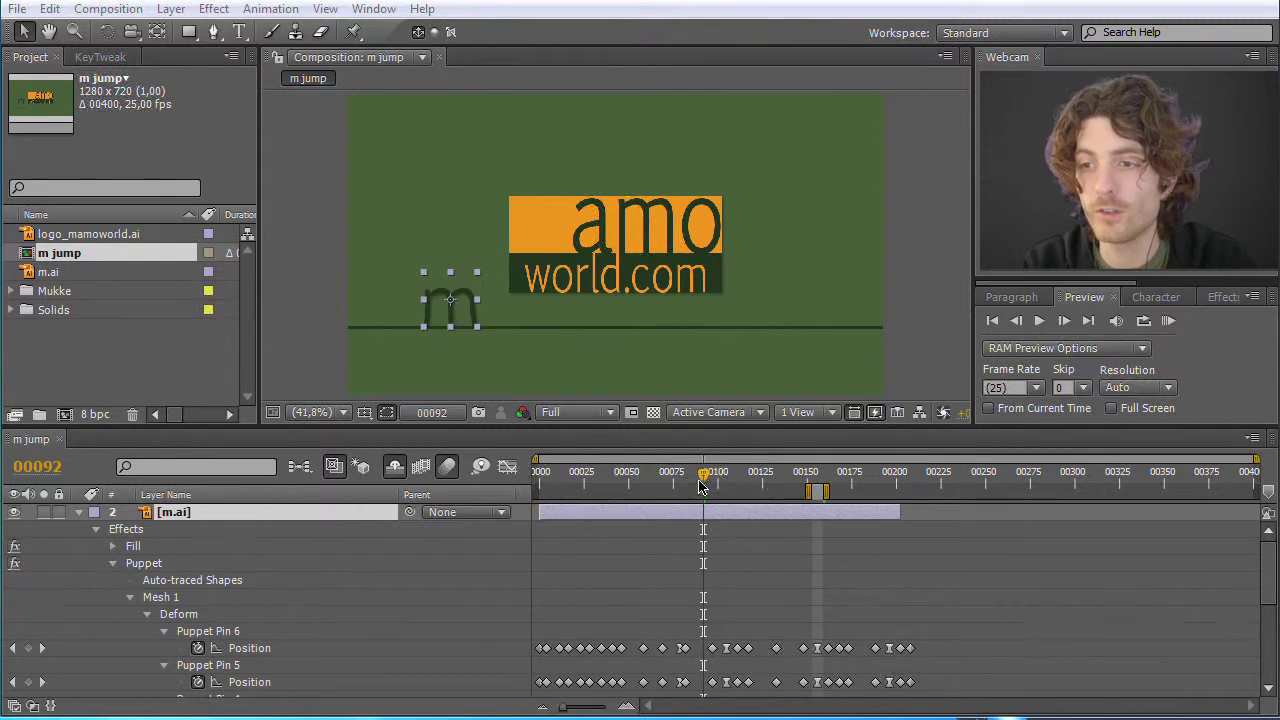
Reveal the m's six puppet pins and scrub through its jump from around frame 26
{"action": "left_click_drag", "start_coordinate": [701, 486], "coordinate": [612, 484]}
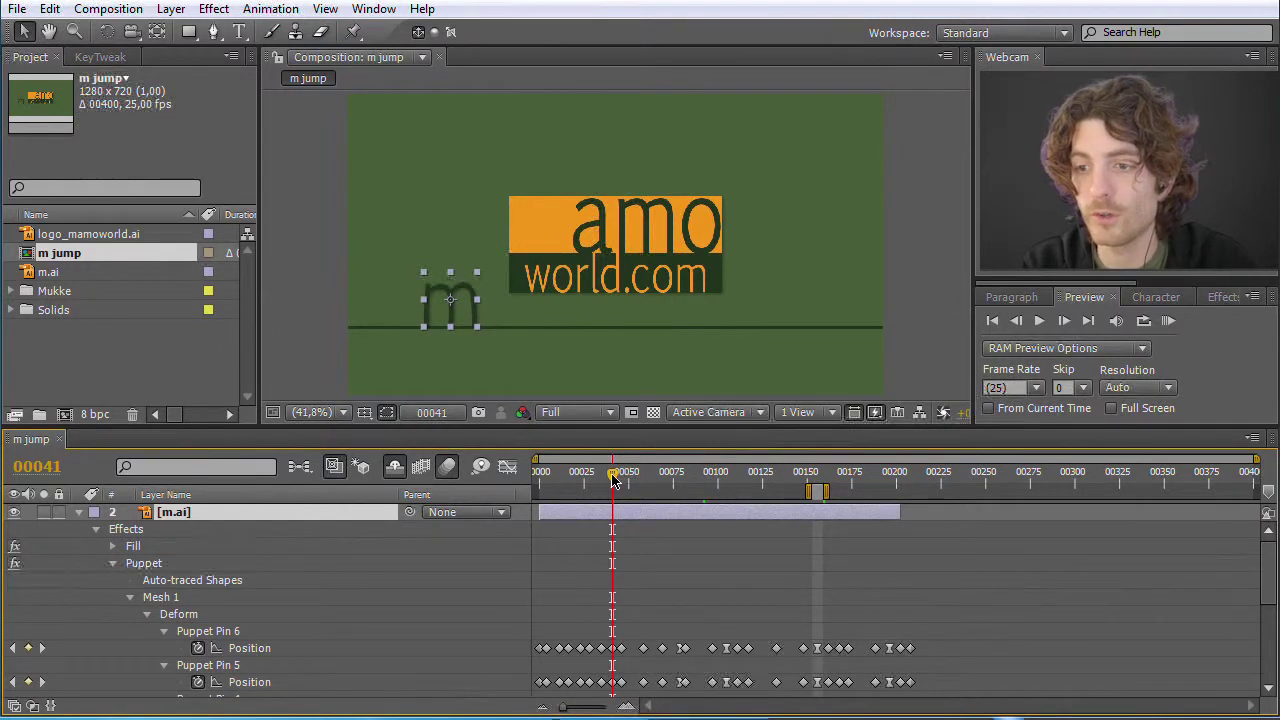
{"action": "mouse_move", "coordinate": [612, 478]}
{"action": "left_mouse_down"}
{"action": "mouse_move", "coordinate": [587, 478]}
{"action": "mouse_move", "coordinate": [600, 481]}
{"action": "left_mouse_up"}
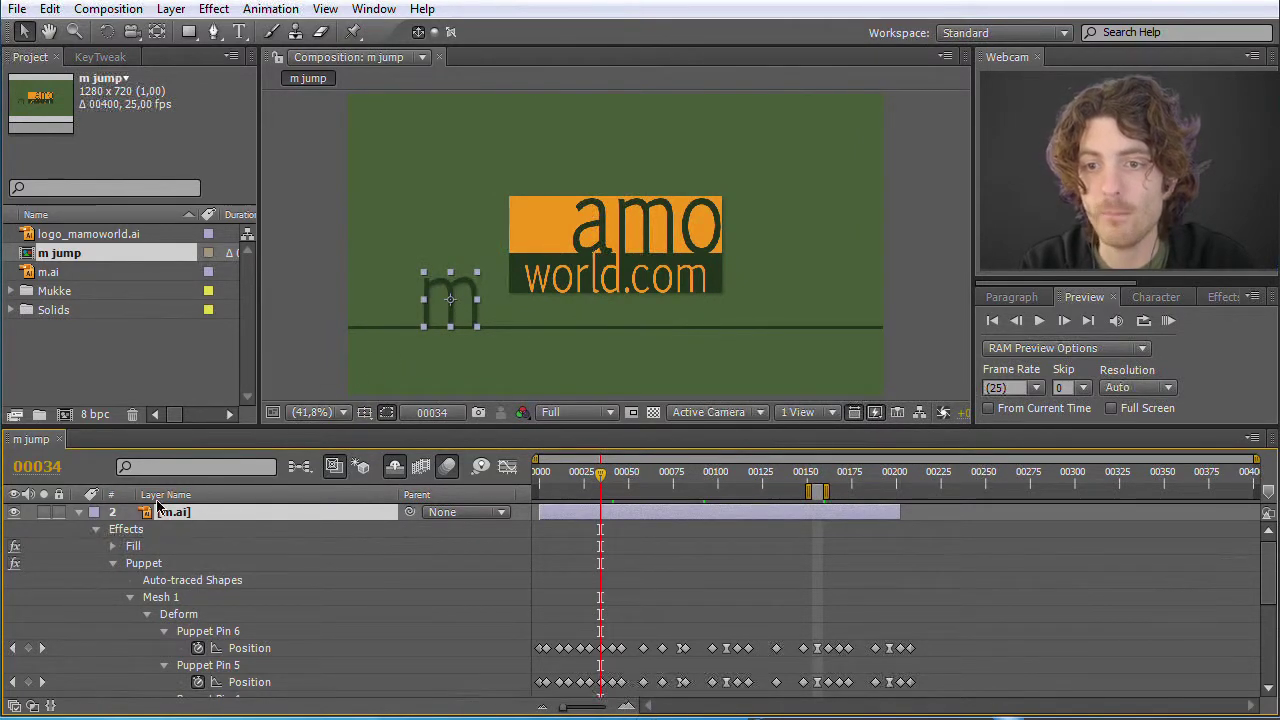
{"action": "left_click", "coordinate": [148, 564]}
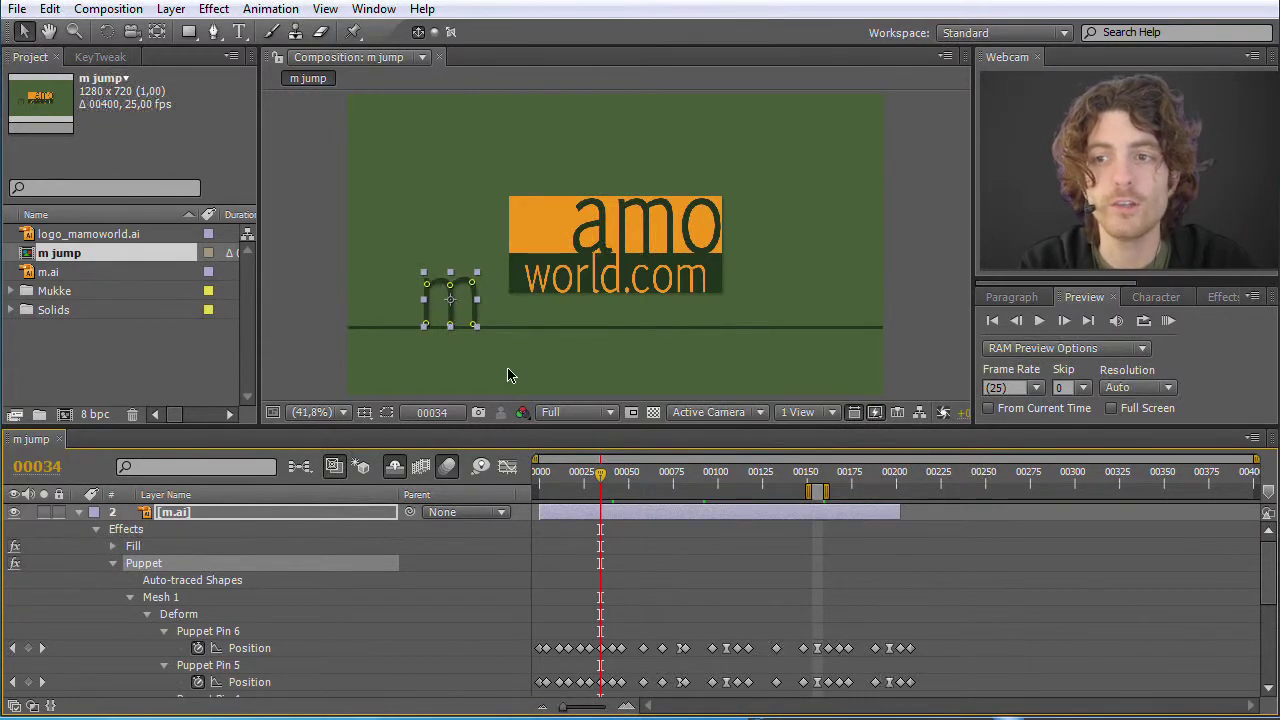
{"action": "left_click_drag", "start_coordinate": [603, 480], "coordinate": [848, 490]}
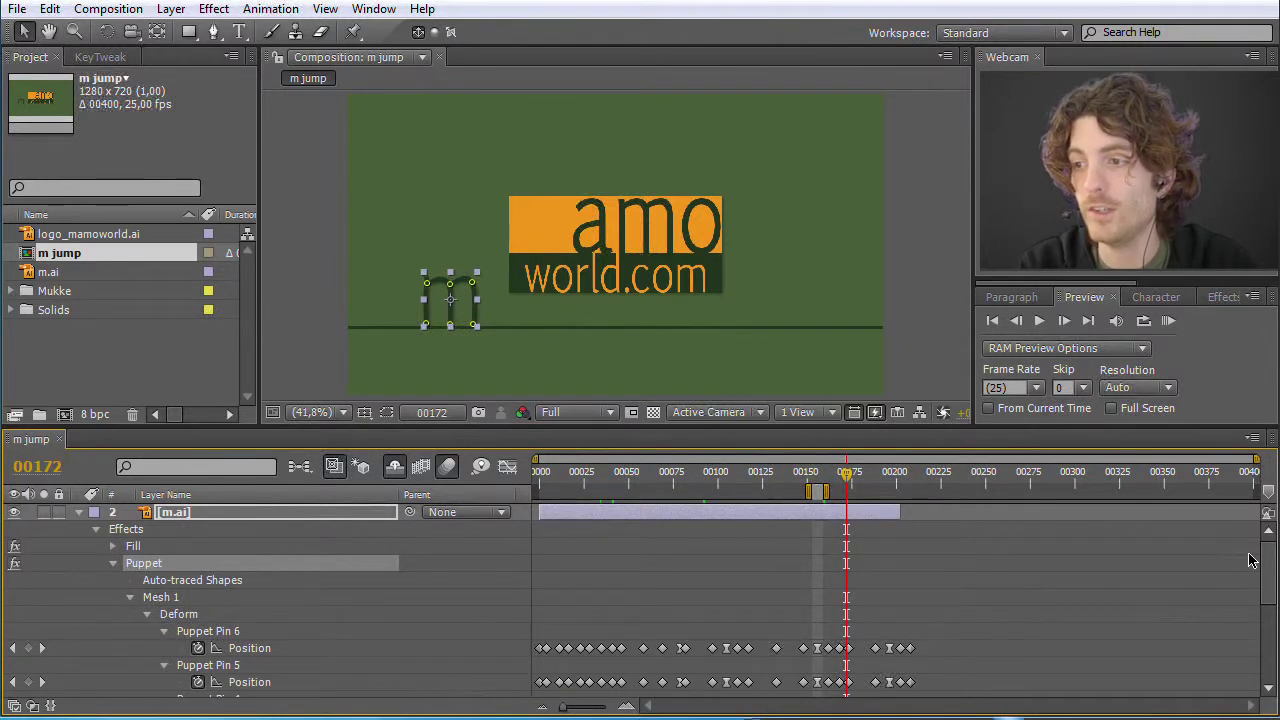
{"action": "left_click_drag", "start_coordinate": [1262, 565], "coordinate": [1272, 608]}
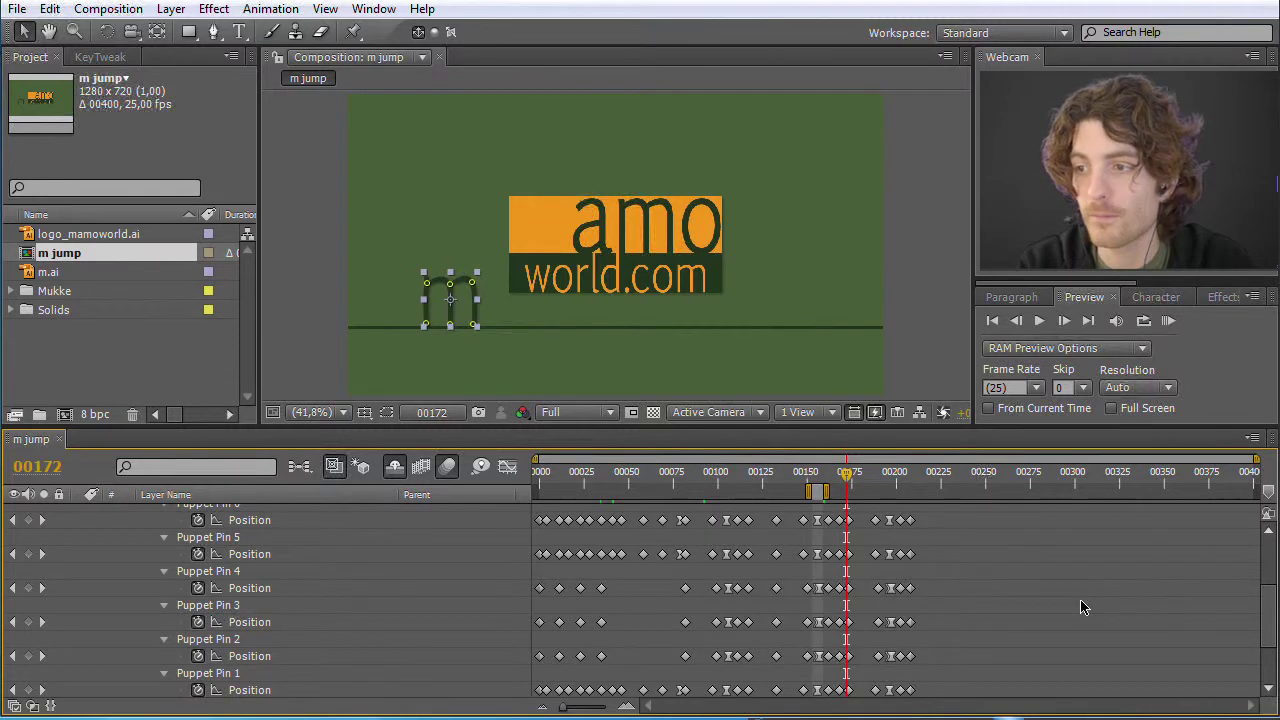
Scroll the timeline to bring the puppet pin properties into view
{"action": "left_click_drag", "start_coordinate": [1268, 616], "coordinate": [1219, 577]}
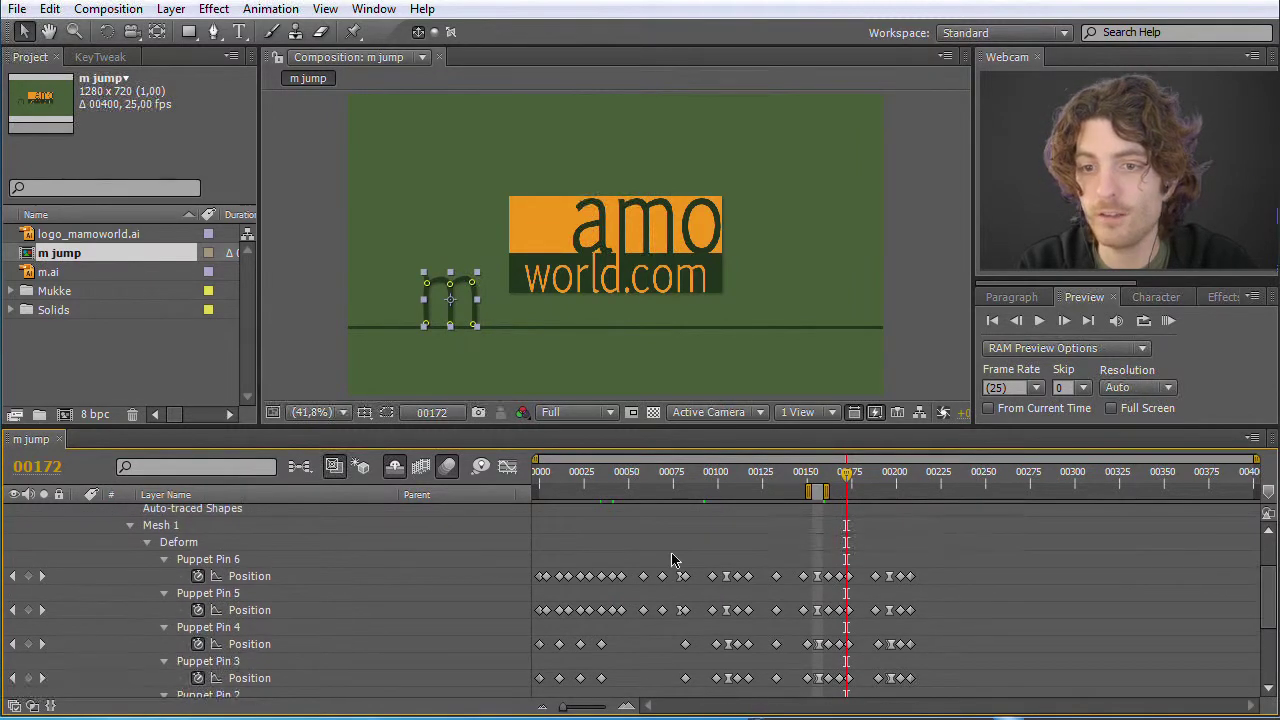
{"action": "scroll", "coordinate": [300, 590], "scroll_direction": "up", "scroll_amount": 2}
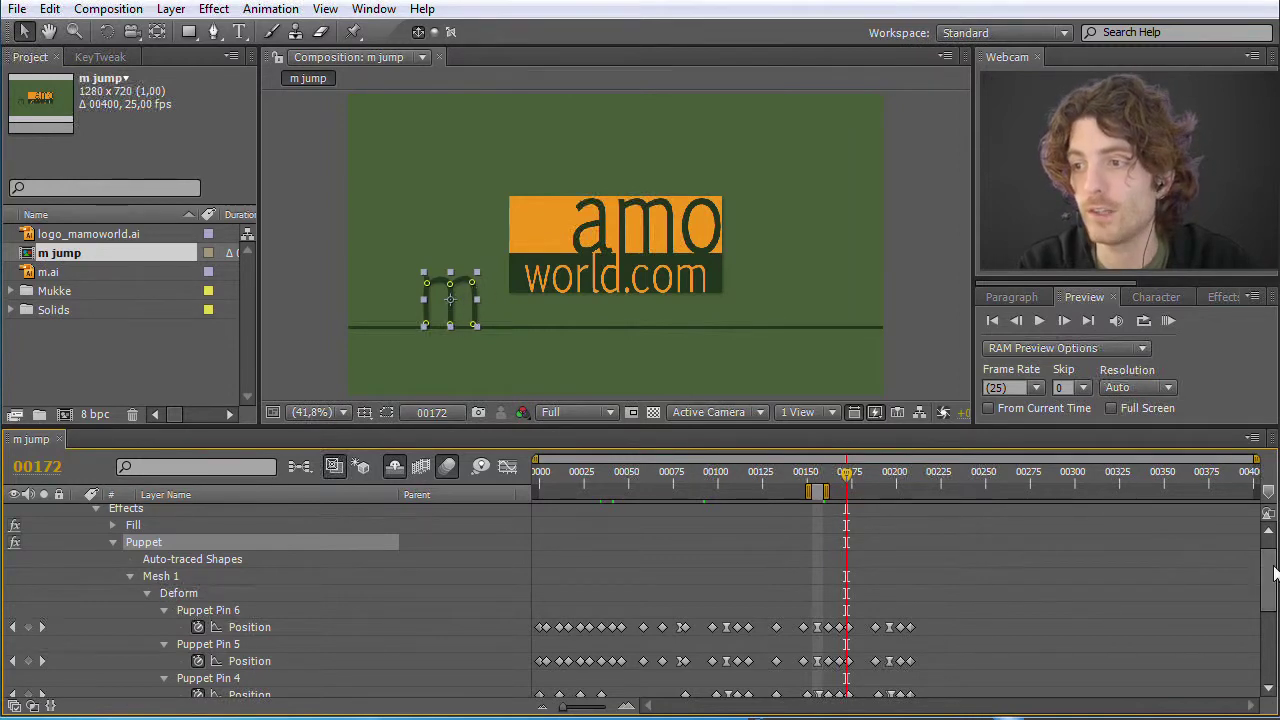
{"action": "left_click_drag", "start_coordinate": [1270, 572], "coordinate": [1276, 615]}
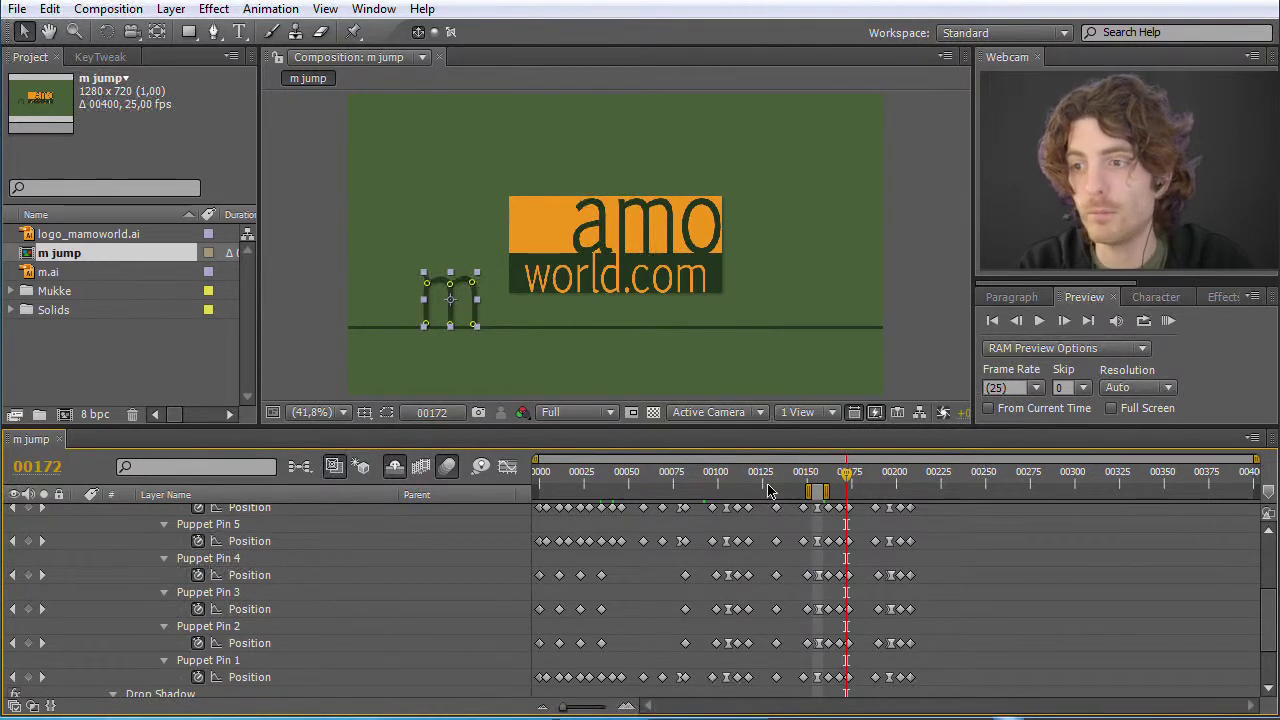
Scrub through the second jump from about frame 88, settling at frame 00155
{"action": "left_click_drag", "start_coordinate": [849, 480], "coordinate": [746, 490]}
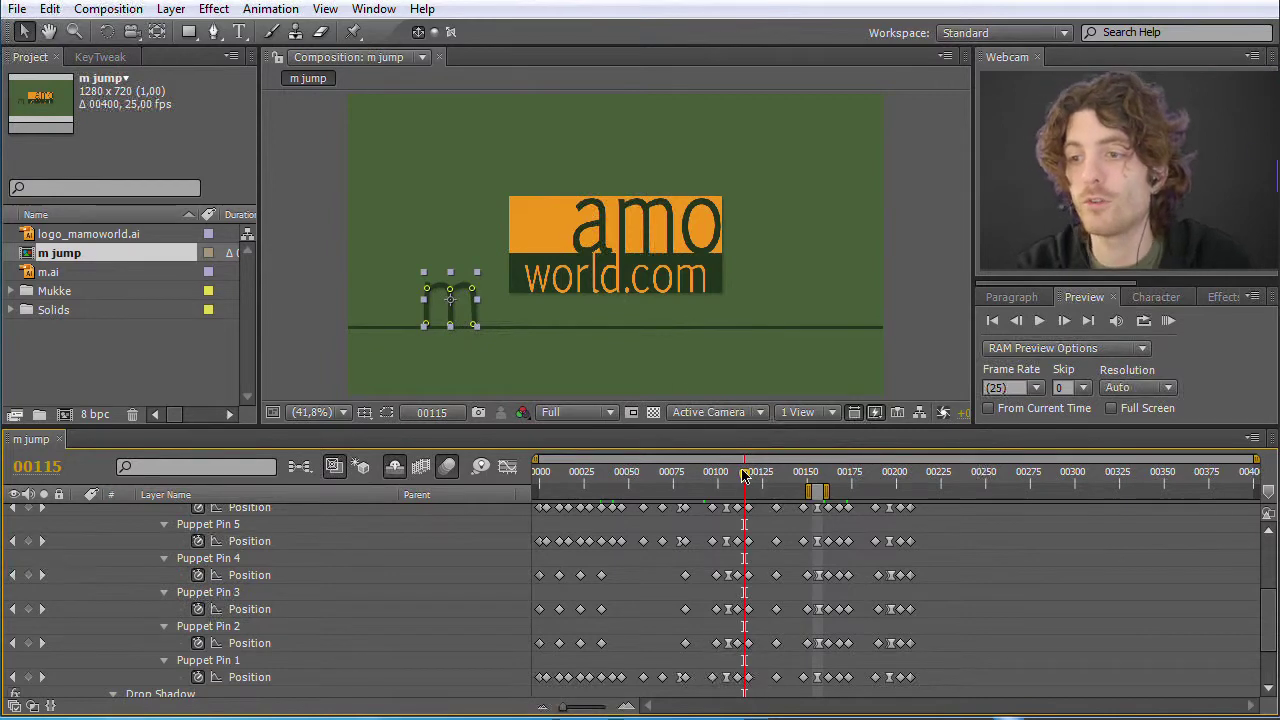
{"action": "left_click_drag", "start_coordinate": [755, 484], "coordinate": [695, 484]}
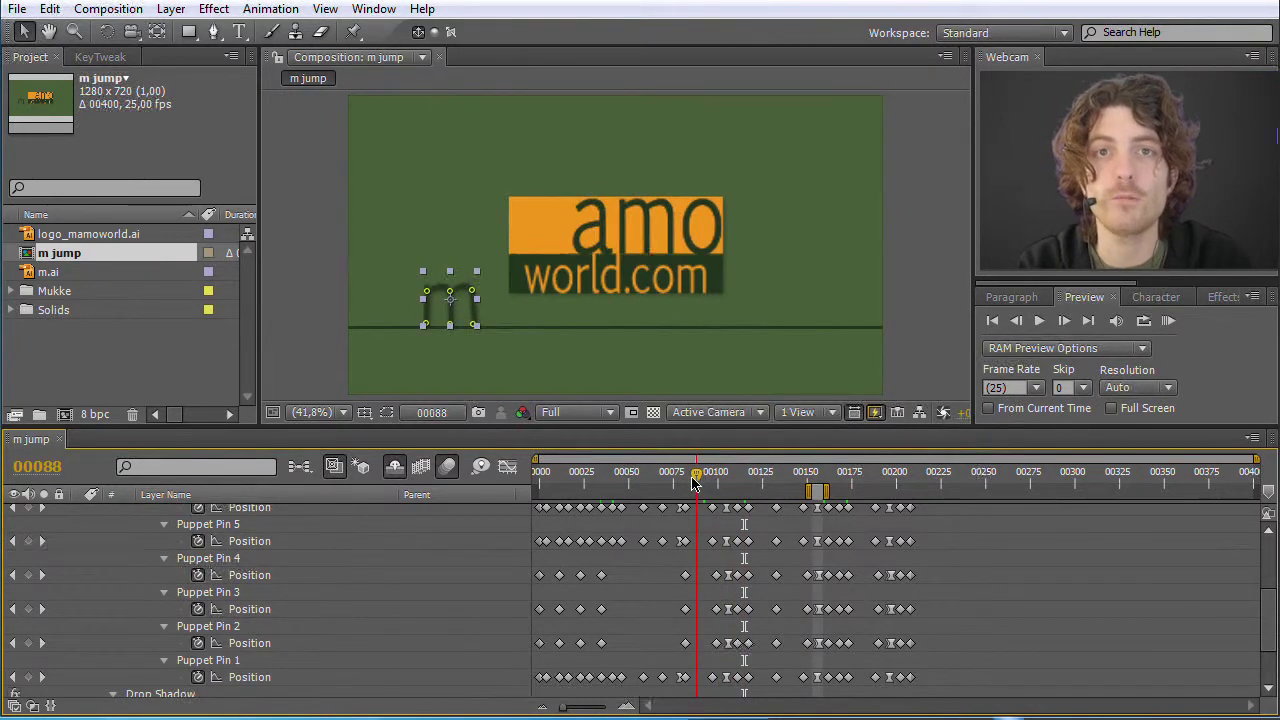
{"action": "left_click_drag", "start_coordinate": [695, 484], "coordinate": [901, 478]}
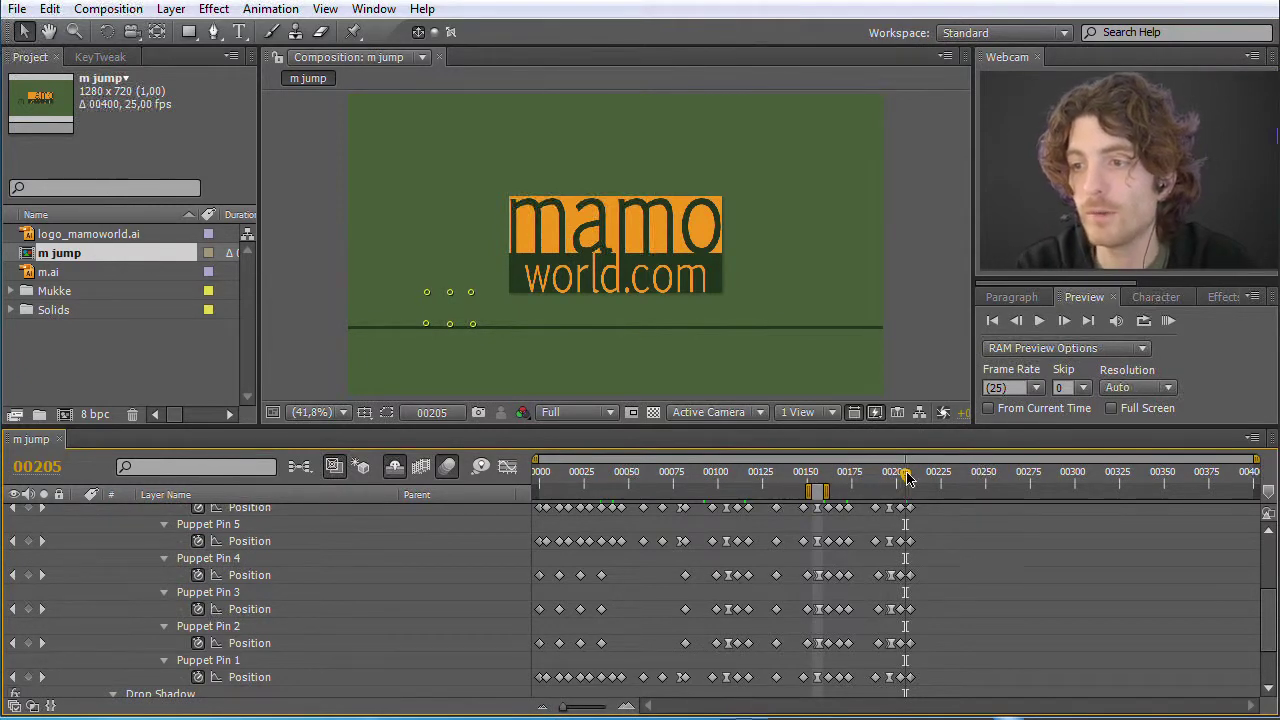
{"action": "left_click_drag", "start_coordinate": [905, 478], "coordinate": [818, 487]}
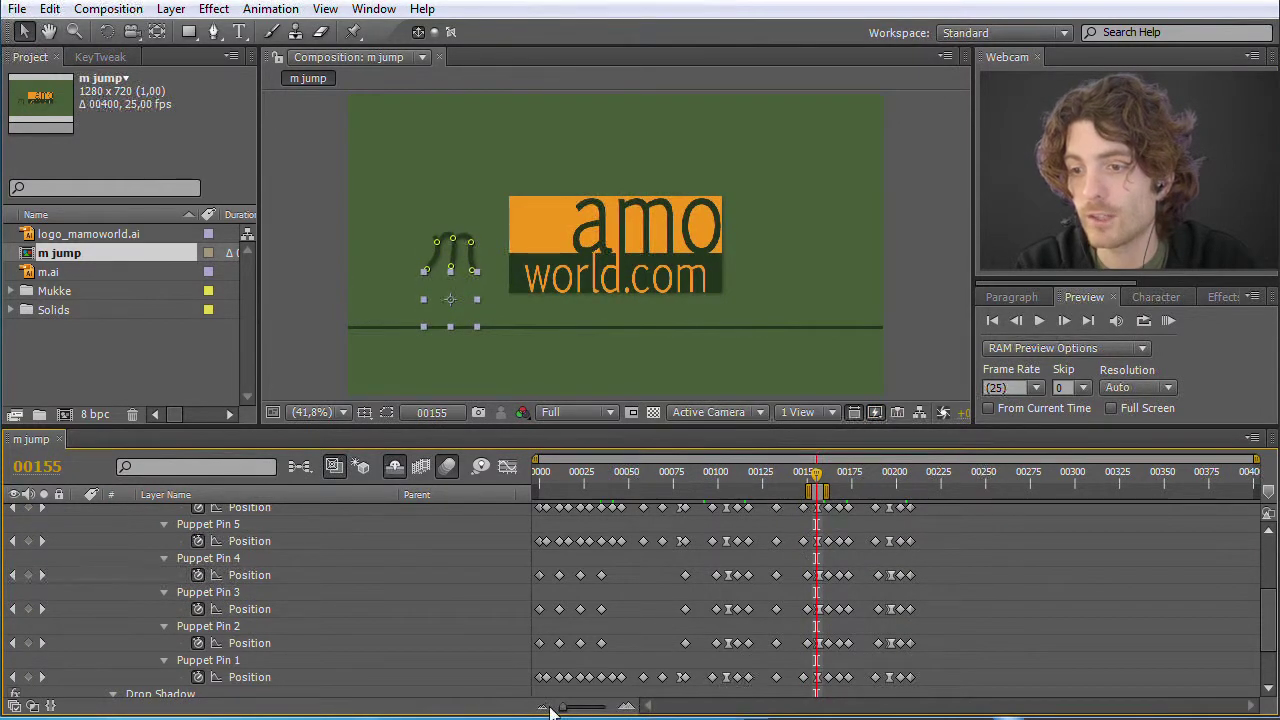
Zoom the timeline into the third jump, enlarge the panel, and fine-tune the time near 00155
{"action": "left_click_drag", "start_coordinate": [565, 710], "coordinate": [590, 707]}
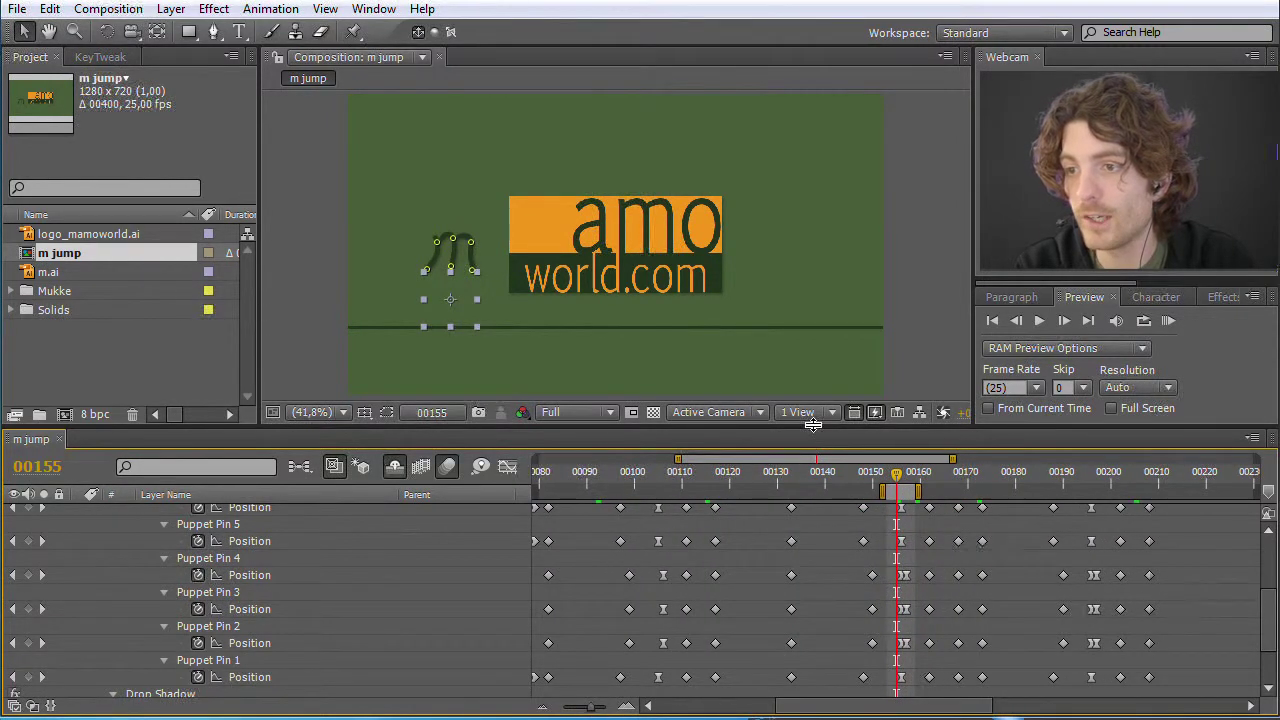
{"action": "left_click_drag", "start_coordinate": [813, 424], "coordinate": [813, 397]}
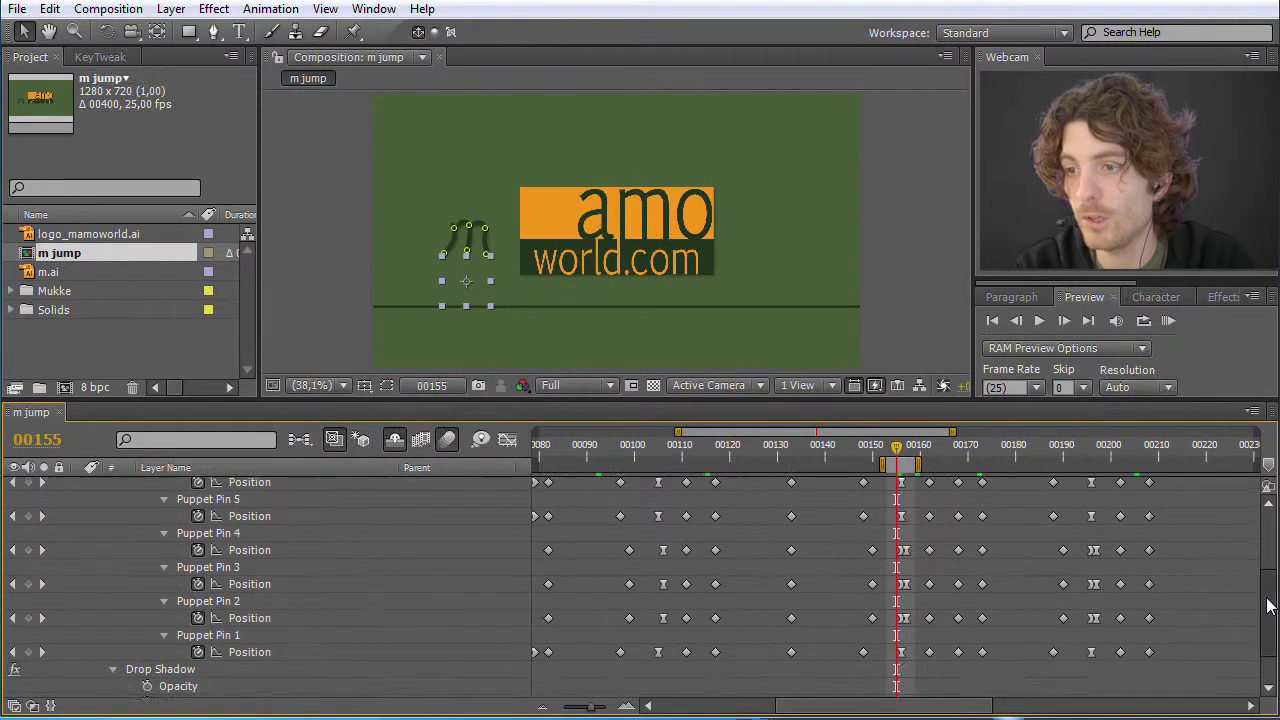
{"action": "left_click_drag", "start_coordinate": [1268, 605], "coordinate": [1266, 598]}
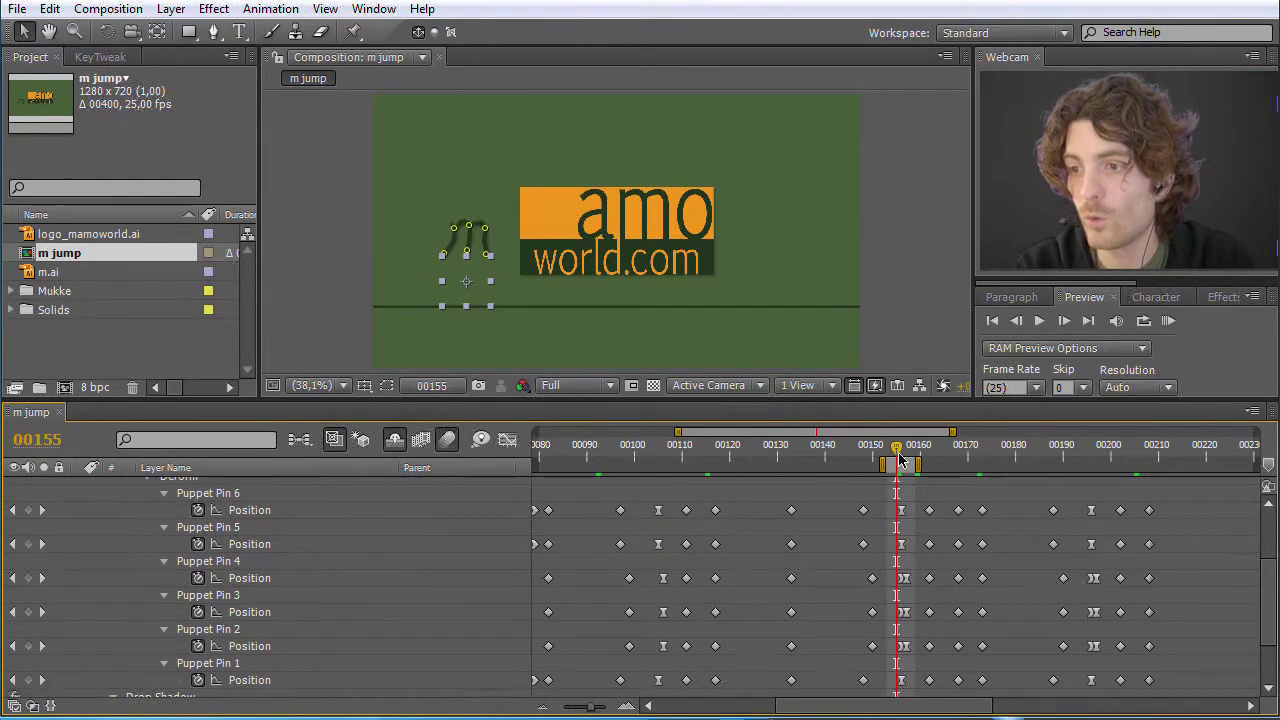
{"action": "mouse_move", "coordinate": [899, 458]}
{"action": "left_mouse_down"}
{"action": "mouse_move", "coordinate": [912, 457]}
{"action": "mouse_move", "coordinate": [900, 456]}
{"action": "left_mouse_up"}
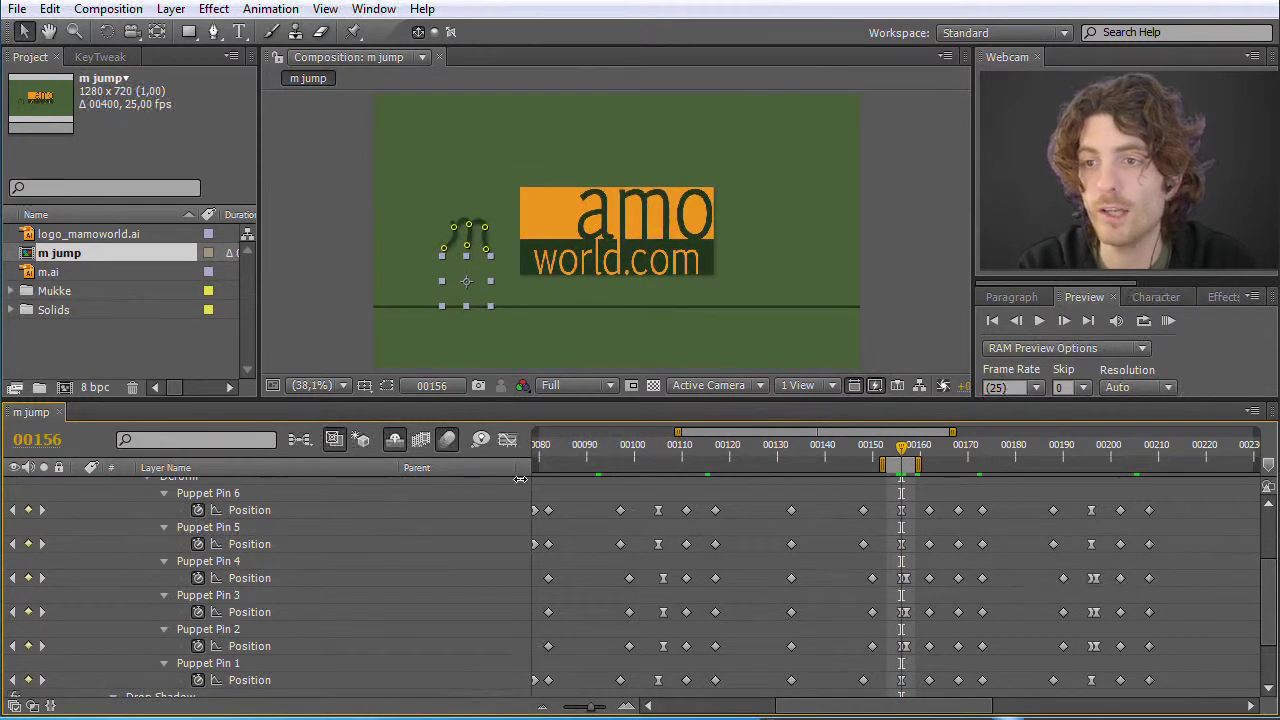
Try raising Puppet Pin 6 and Puppet Pin 5 higher in the comp
{"action": "left_click", "coordinate": [240, 512]}
{"action": "left_click_drag", "start_coordinate": [487, 229], "coordinate": [485, 189]}
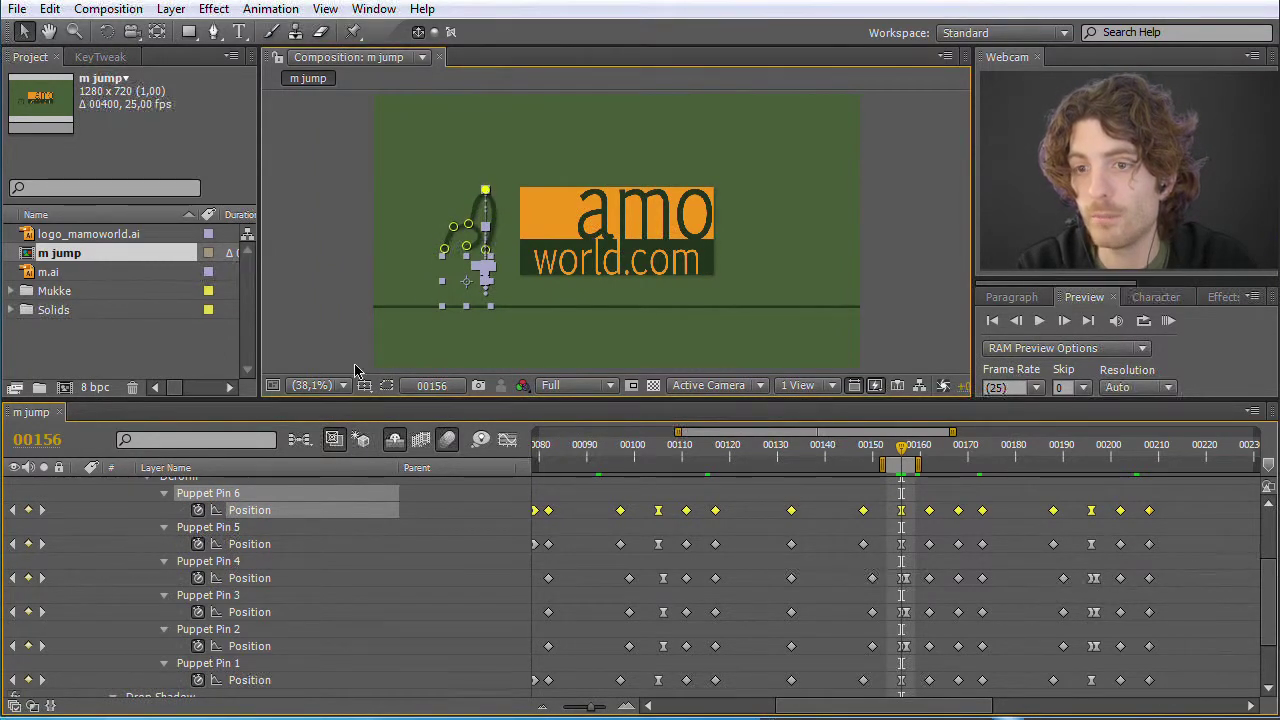
{"action": "left_click", "coordinate": [240, 527]}
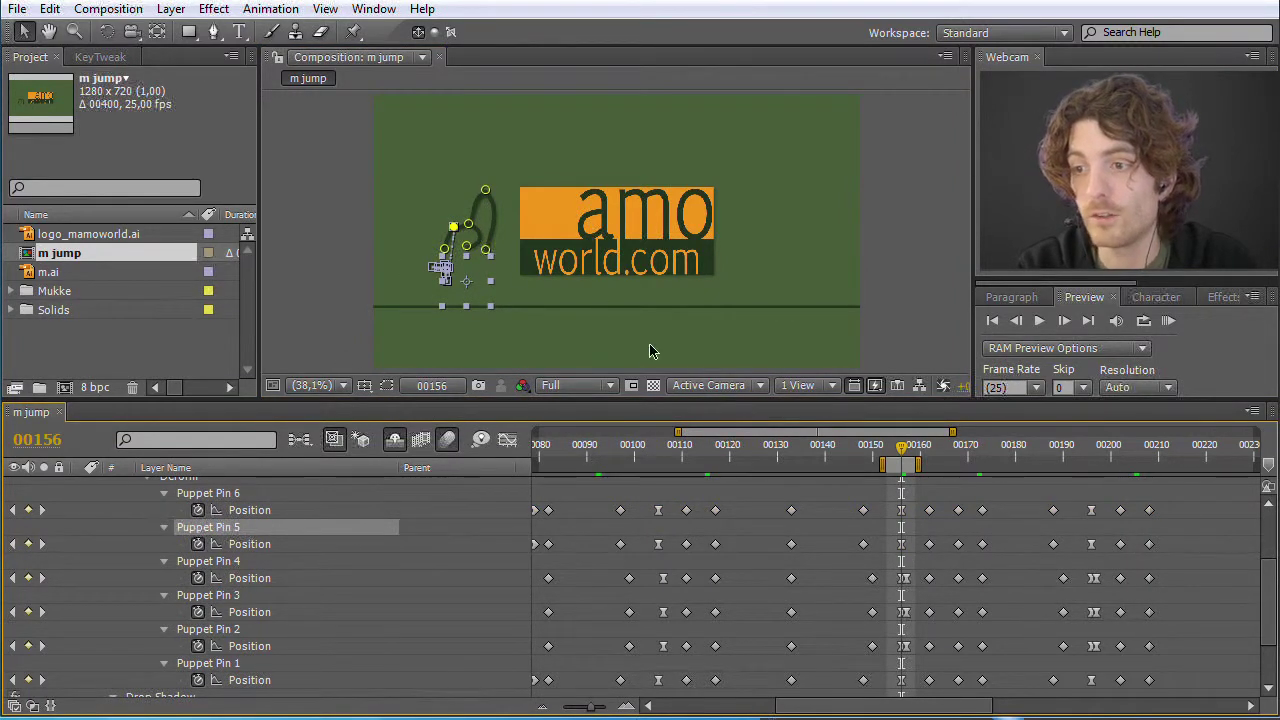
{"action": "left_click_drag", "start_coordinate": [453, 226], "coordinate": [453, 177]}
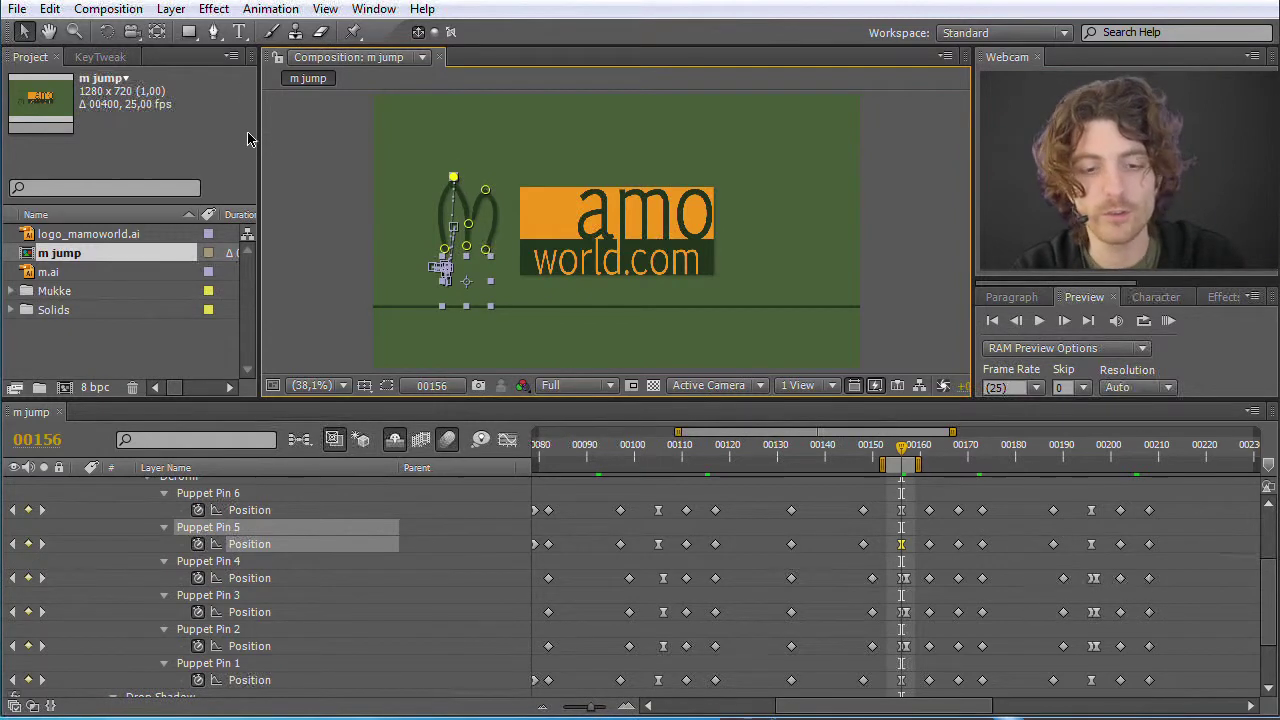
Undo both trial pin moves with Edit > Undo and bring up the KeyTweak panel
{"action": "left_click", "coordinate": [50, 8]}
{"action": "left_click", "coordinate": [50, 28]}
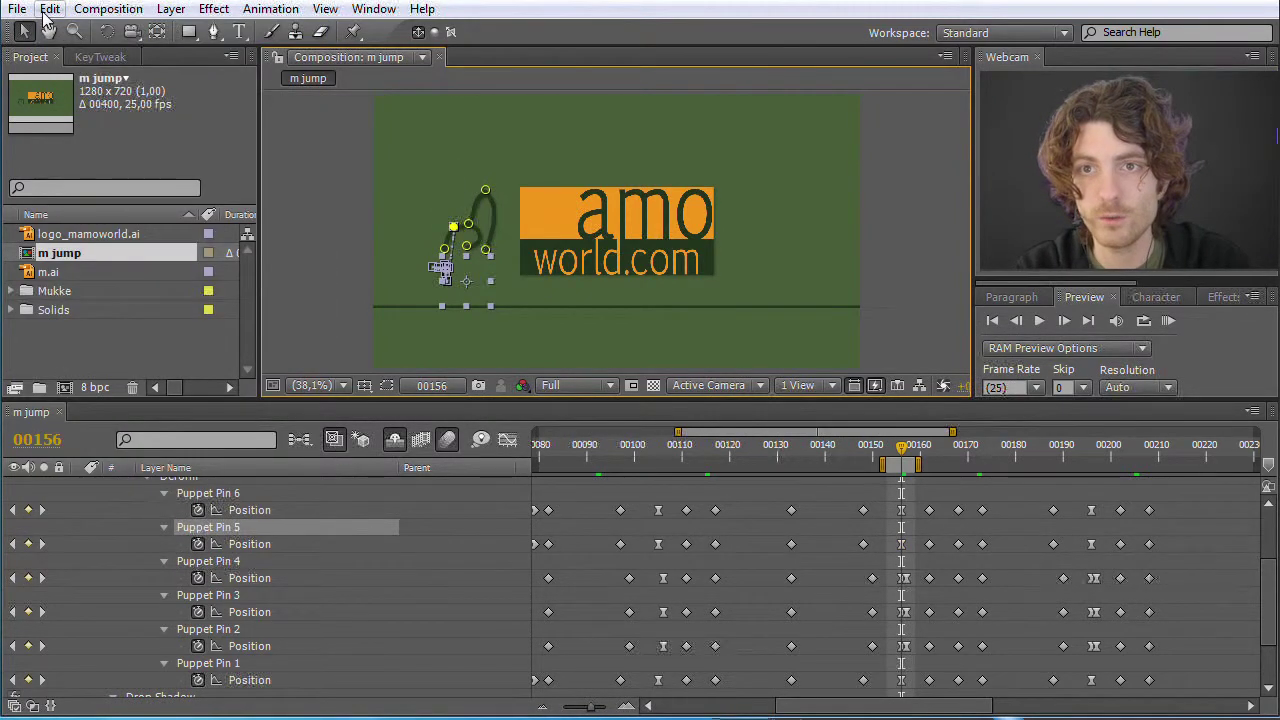
{"action": "left_click", "coordinate": [50, 8]}
{"action": "left_click", "coordinate": [57, 28]}
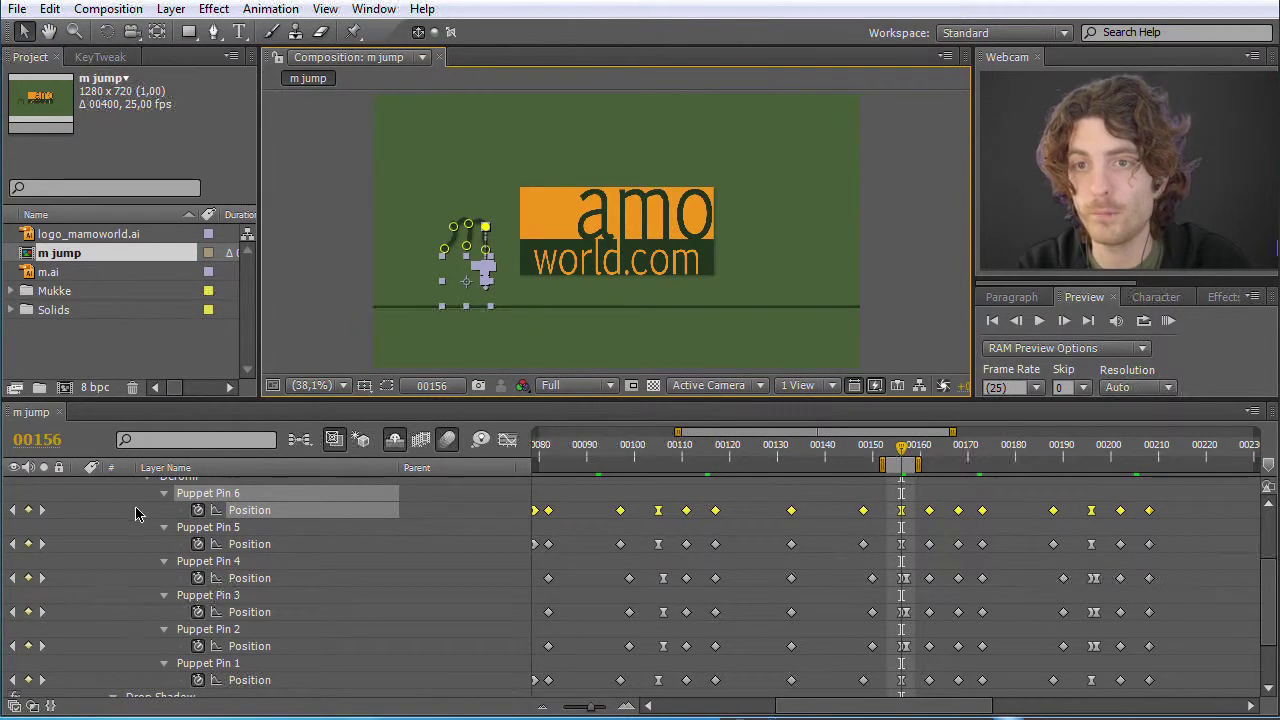
{"action": "left_click", "coordinate": [80, 58]}
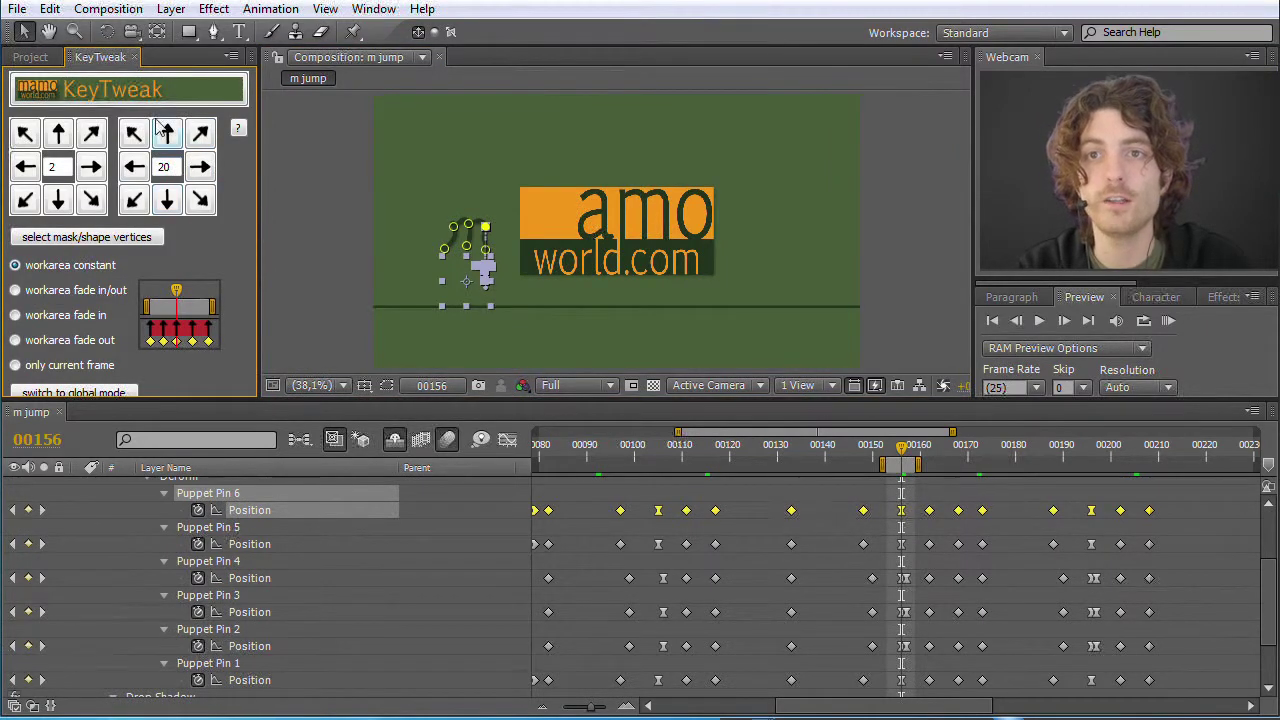
Select the position keyframes of all six puppet pins at frame 00156
{"action": "left_click", "coordinate": [135, 511]}
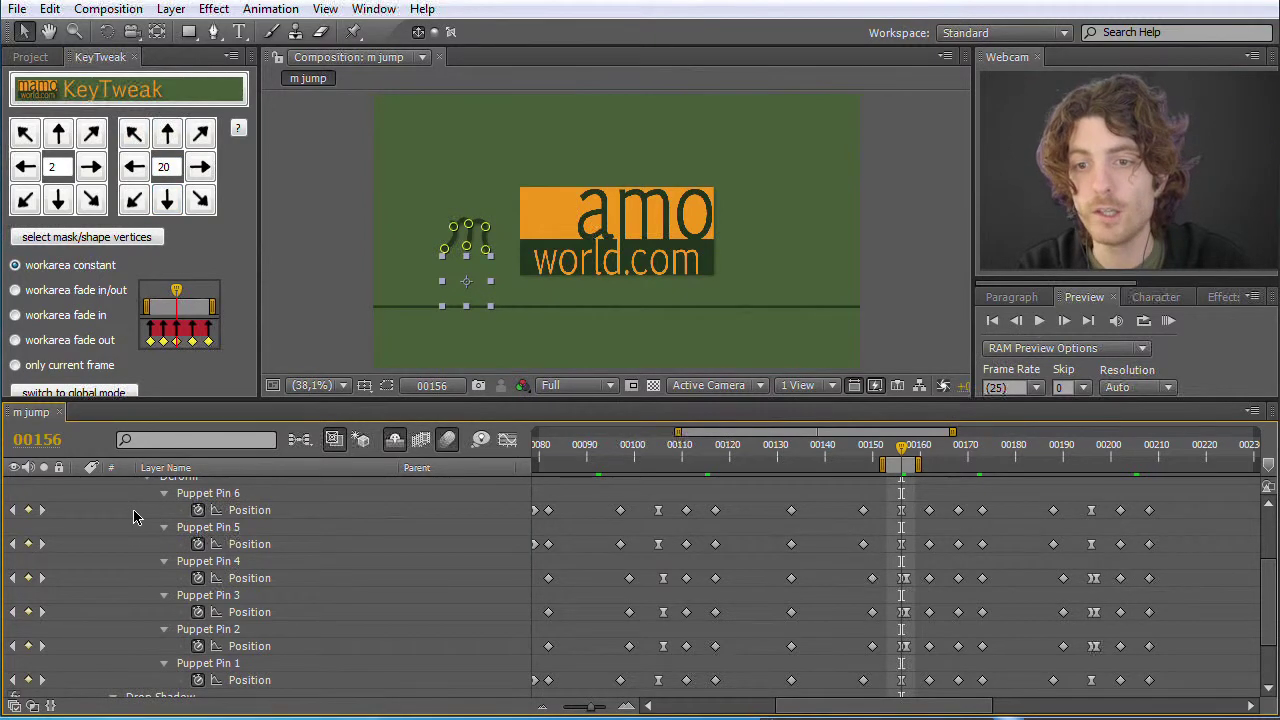
{"action": "left_click_drag", "start_coordinate": [133, 512], "coordinate": [278, 693]}
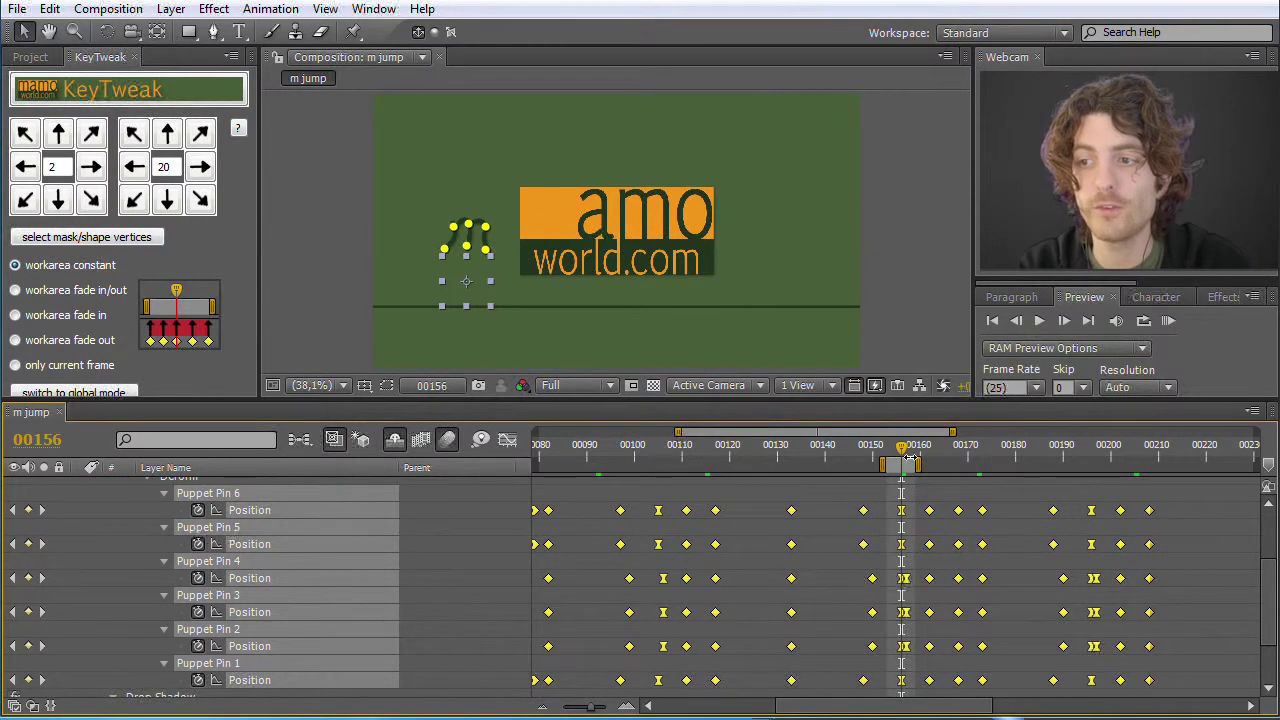
{"action": "mouse_move", "coordinate": [900, 452]}
{"action": "left_mouse_down"}
{"action": "mouse_move", "coordinate": [882, 452]}
{"action": "mouse_move", "coordinate": [918, 452]}
{"action": "mouse_move", "coordinate": [901, 452]}
{"action": "left_mouse_up"}
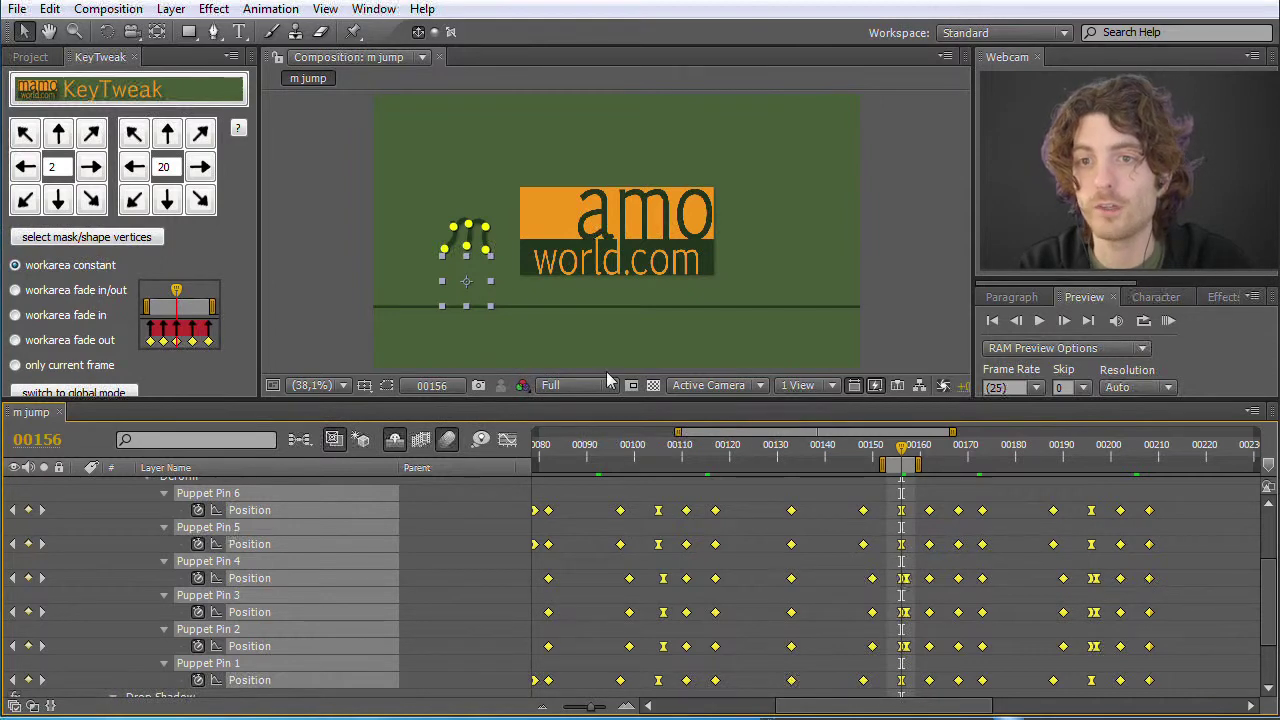
Set the KeyTweak amount to 40 and raise the m's pins twice
{"action": "left_click", "coordinate": [168, 135]}
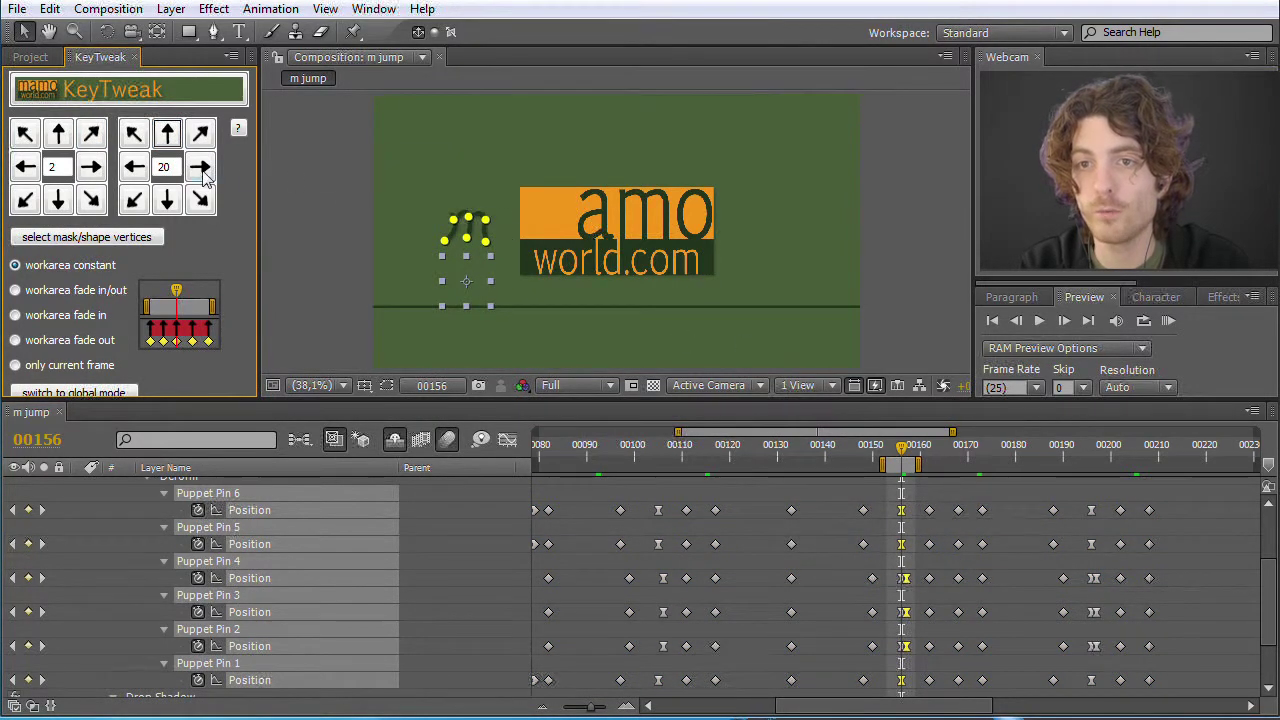
{"action": "double_click", "coordinate": [175, 167]}
{"action": "type", "text": "4"}
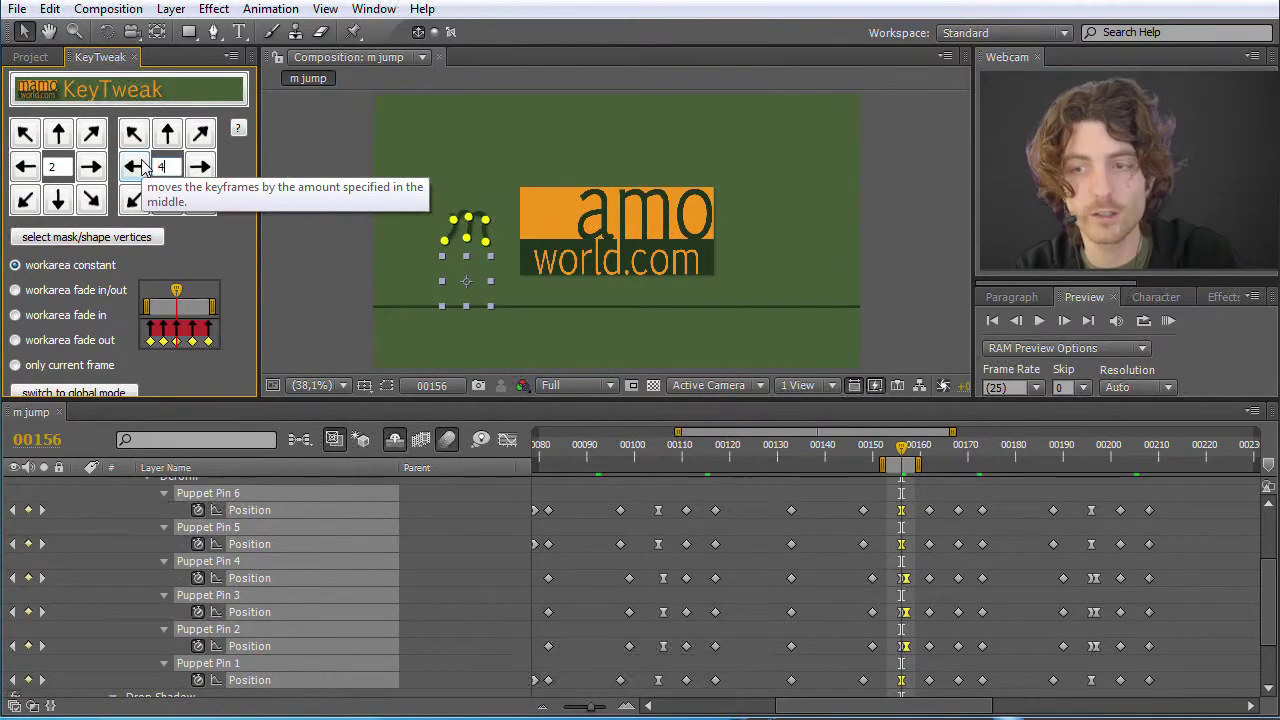
{"action": "type", "text": "0"}
{"action": "left_click", "coordinate": [168, 134]}
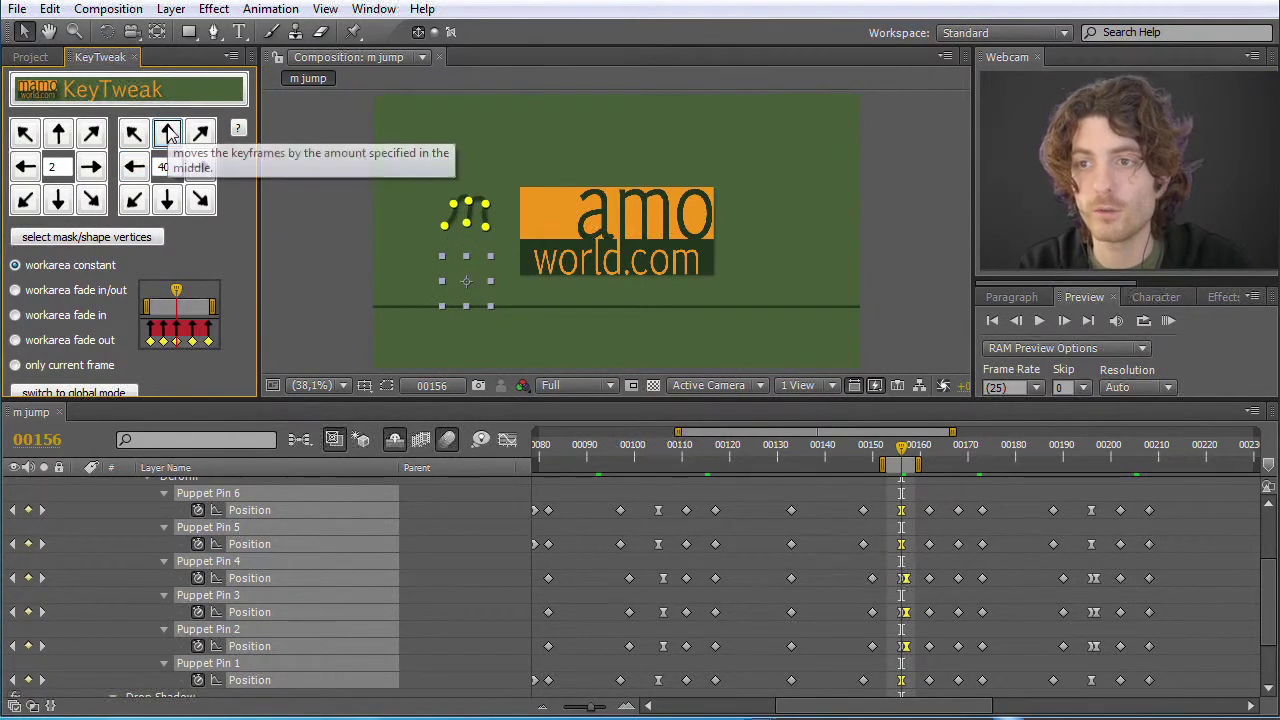
{"action": "left_click", "coordinate": [168, 134]}
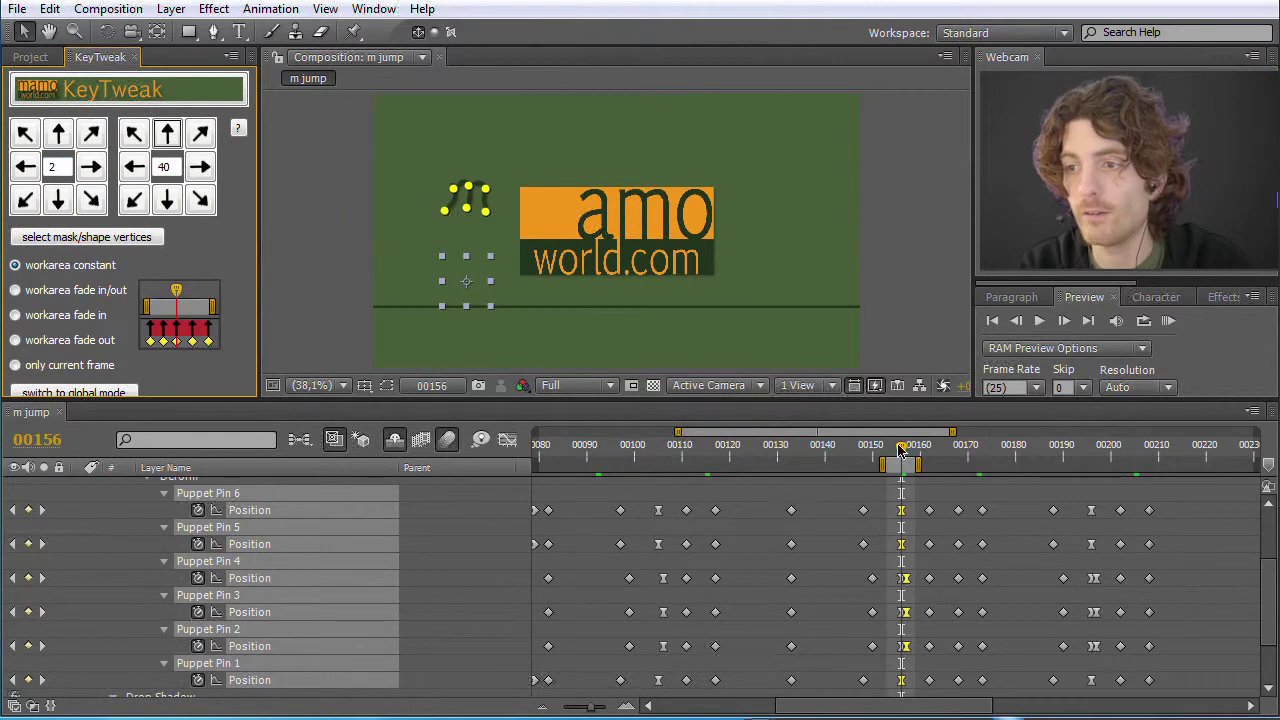
Preview the raised jump between frames 00130 and 00172, then extend the work area to 00213
{"action": "mouse_move", "coordinate": [906, 458]}
{"action": "left_mouse_down"}
{"action": "mouse_move", "coordinate": [586, 462]}
{"action": "mouse_move", "coordinate": [938, 474]}
{"action": "mouse_move", "coordinate": [902, 476]}
{"action": "mouse_move", "coordinate": [924, 476]}
{"action": "left_mouse_up"}
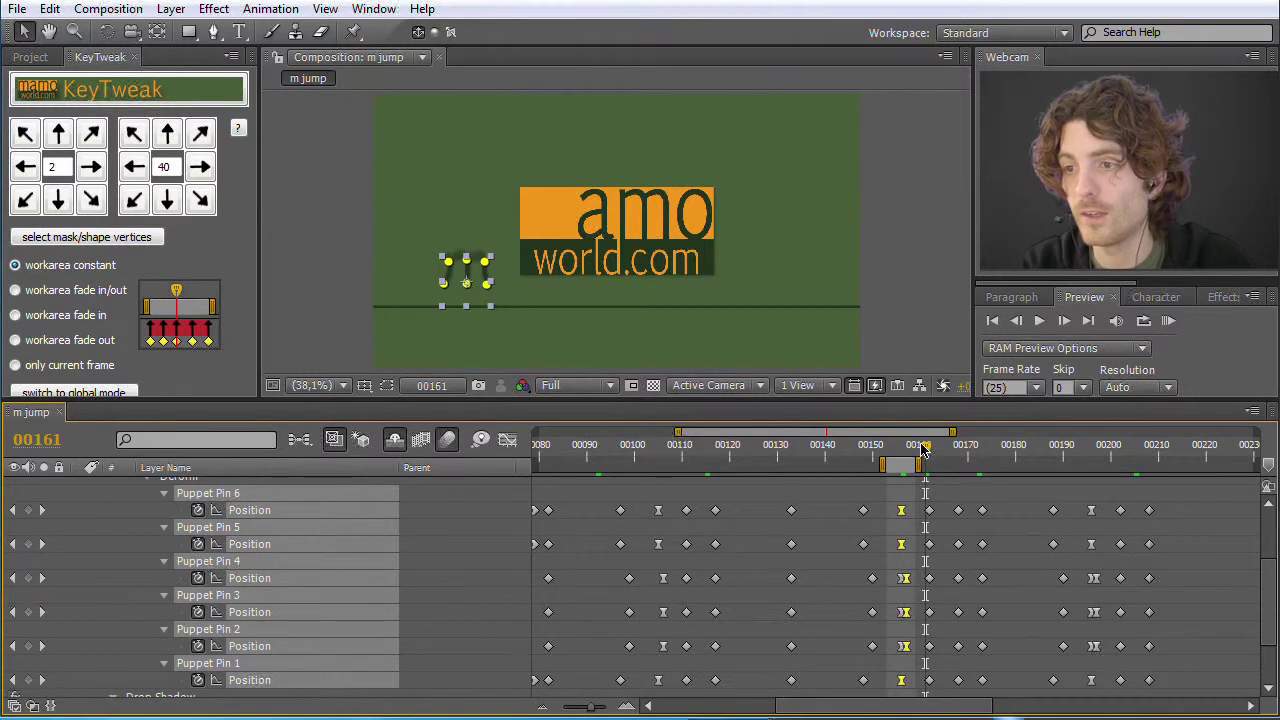
{"action": "left_click_drag", "start_coordinate": [922, 450], "coordinate": [1073, 455]}
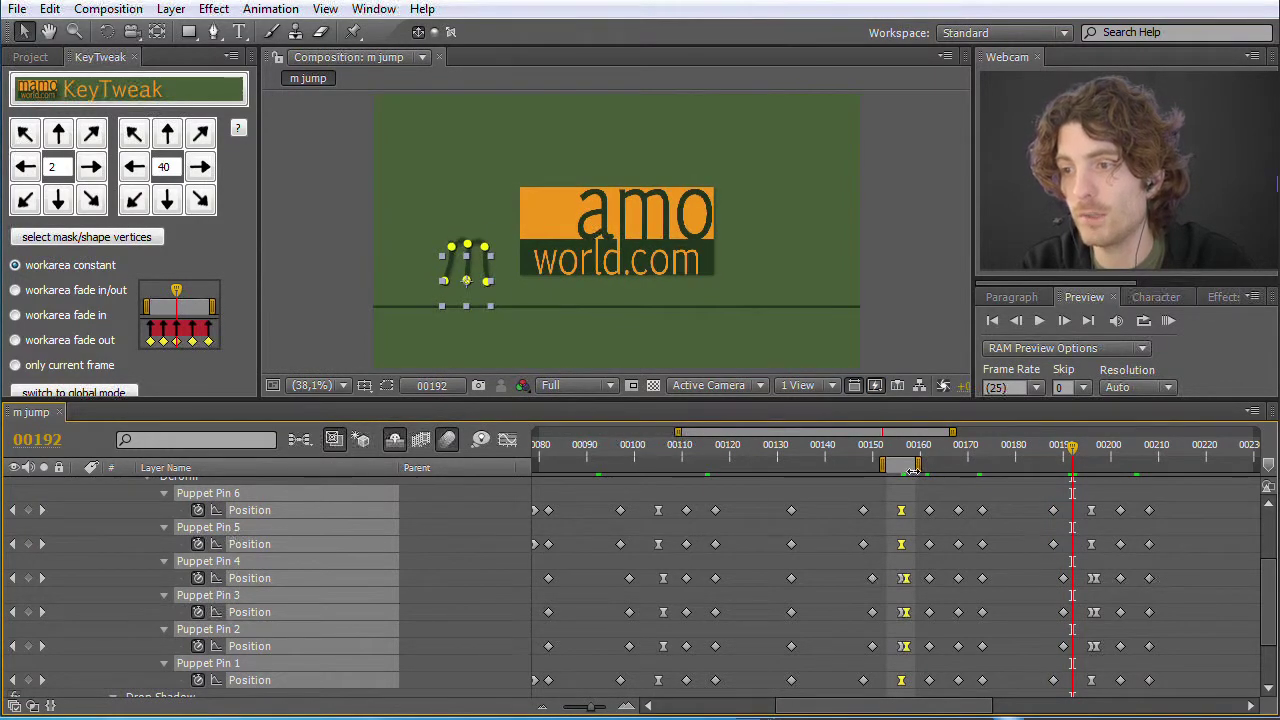
{"action": "left_click_drag", "start_coordinate": [917, 466], "coordinate": [1172, 466]}
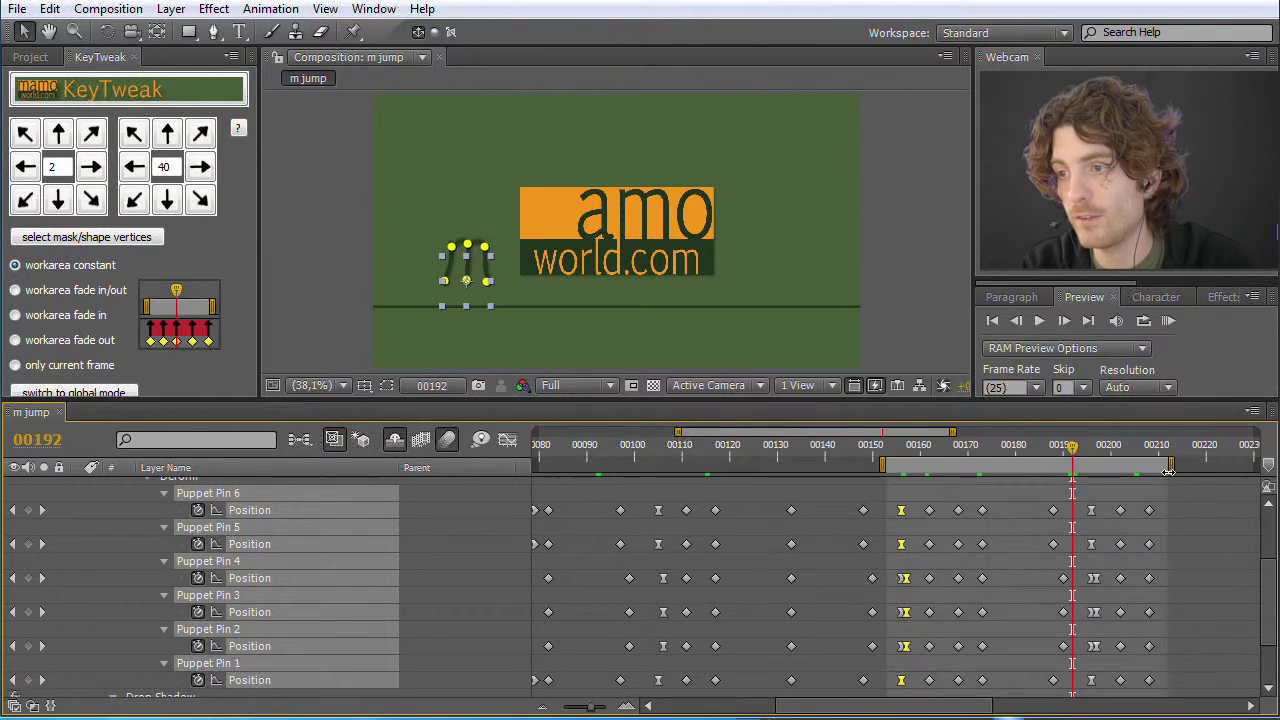
Start the work area at 00194 and raise the m's pins five 40-steps at frame 00203
{"action": "left_click_drag", "start_coordinate": [876, 466], "coordinate": [1118, 452]}
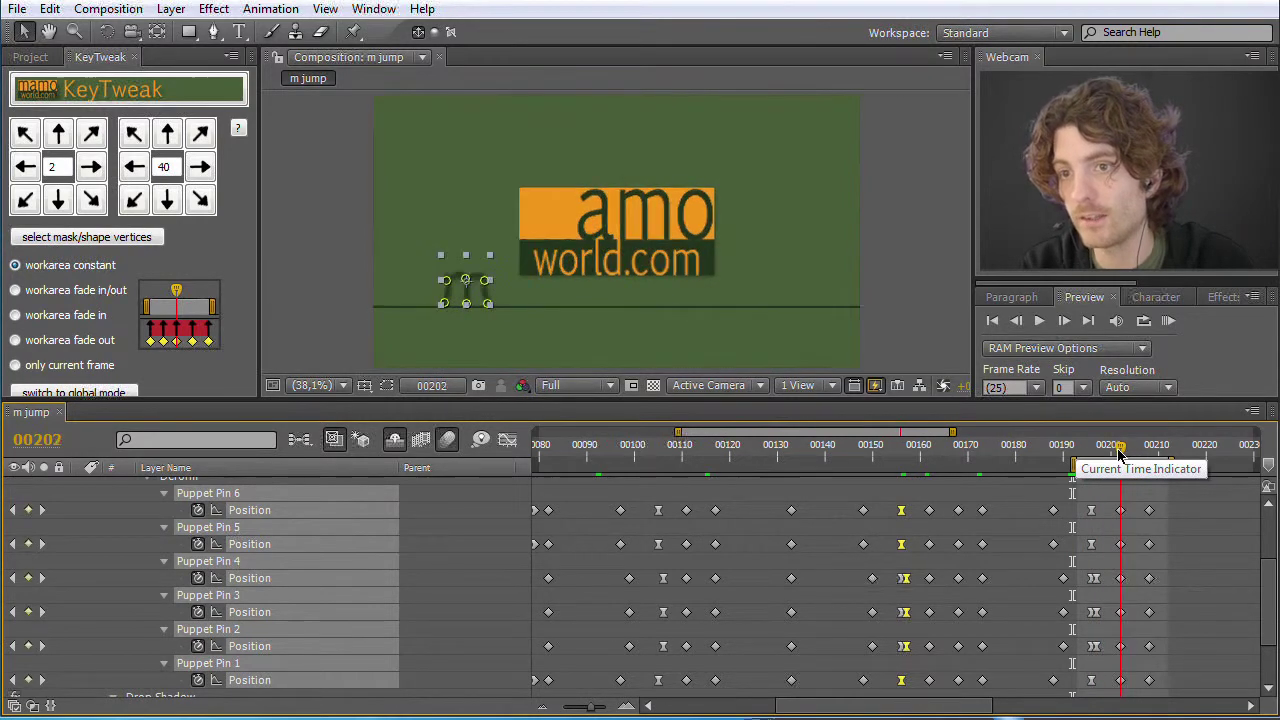
{"action": "left_click", "coordinate": [1121, 455]}
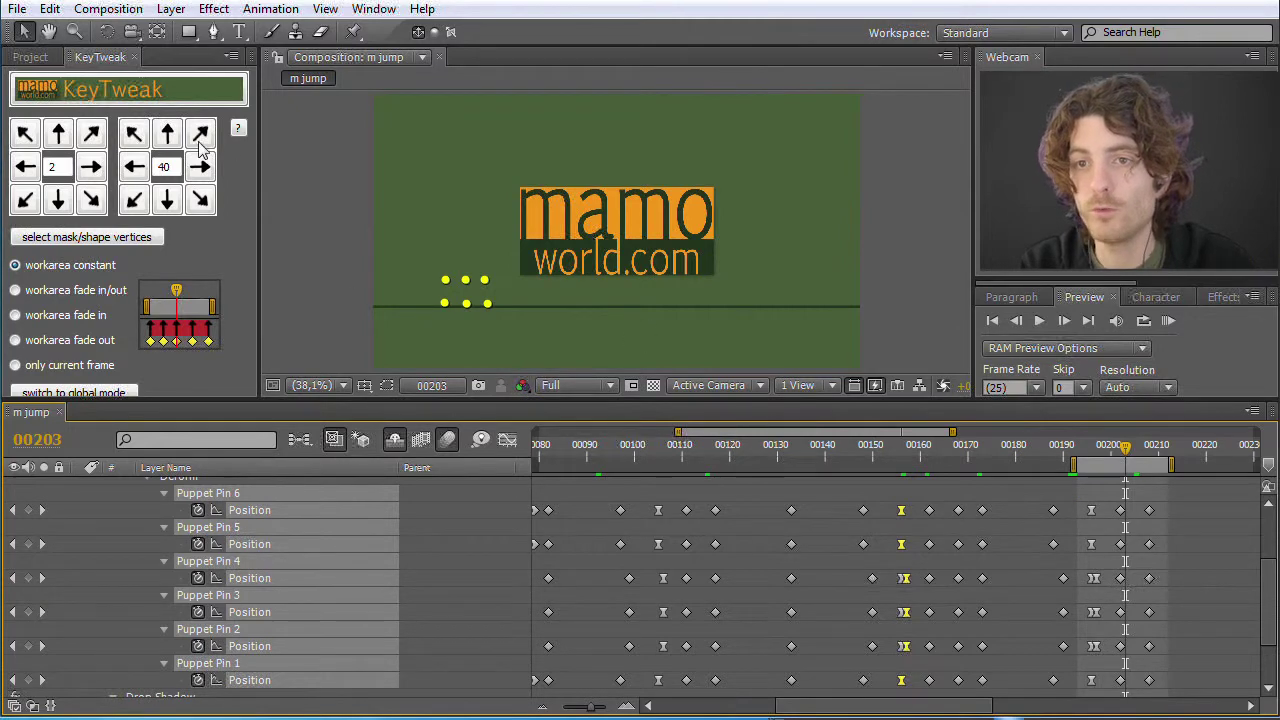
{"action": "left_click", "coordinate": [167, 135]}
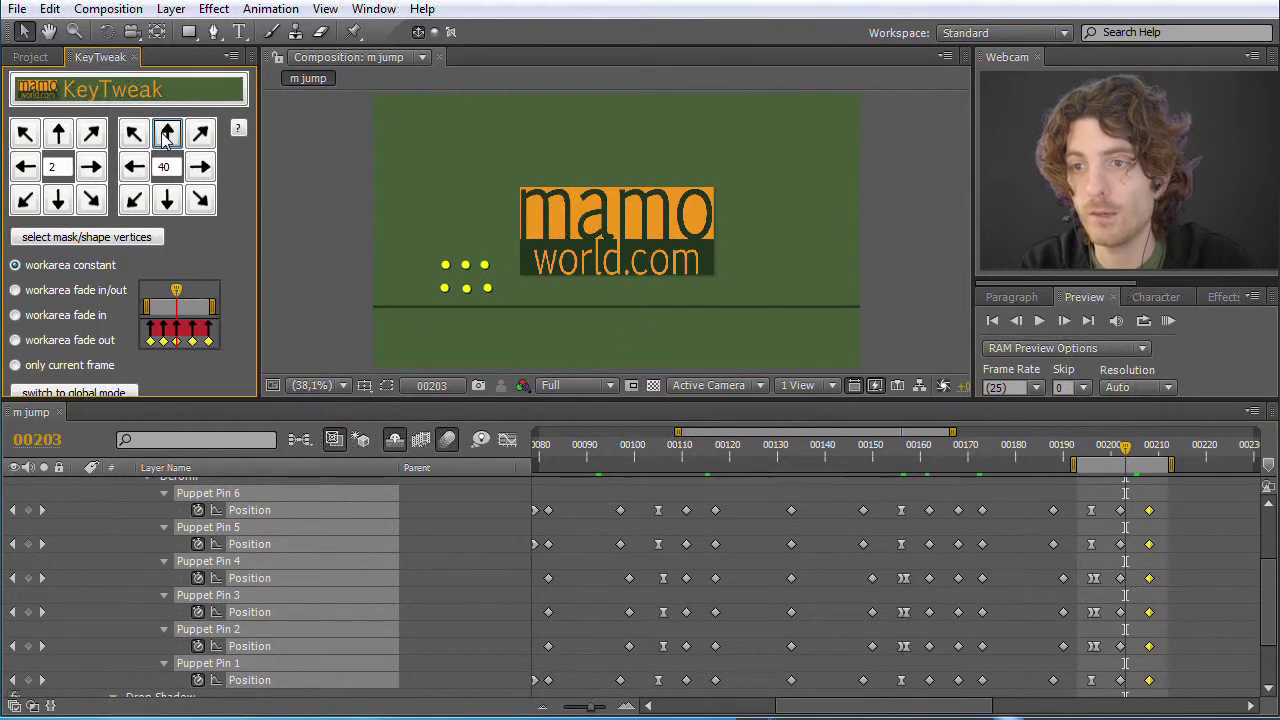
{"action": "left_click", "coordinate": [167, 135]}
{"action": "left_click", "coordinate": [167, 135]}
{"action": "left_click", "coordinate": [167, 135]}
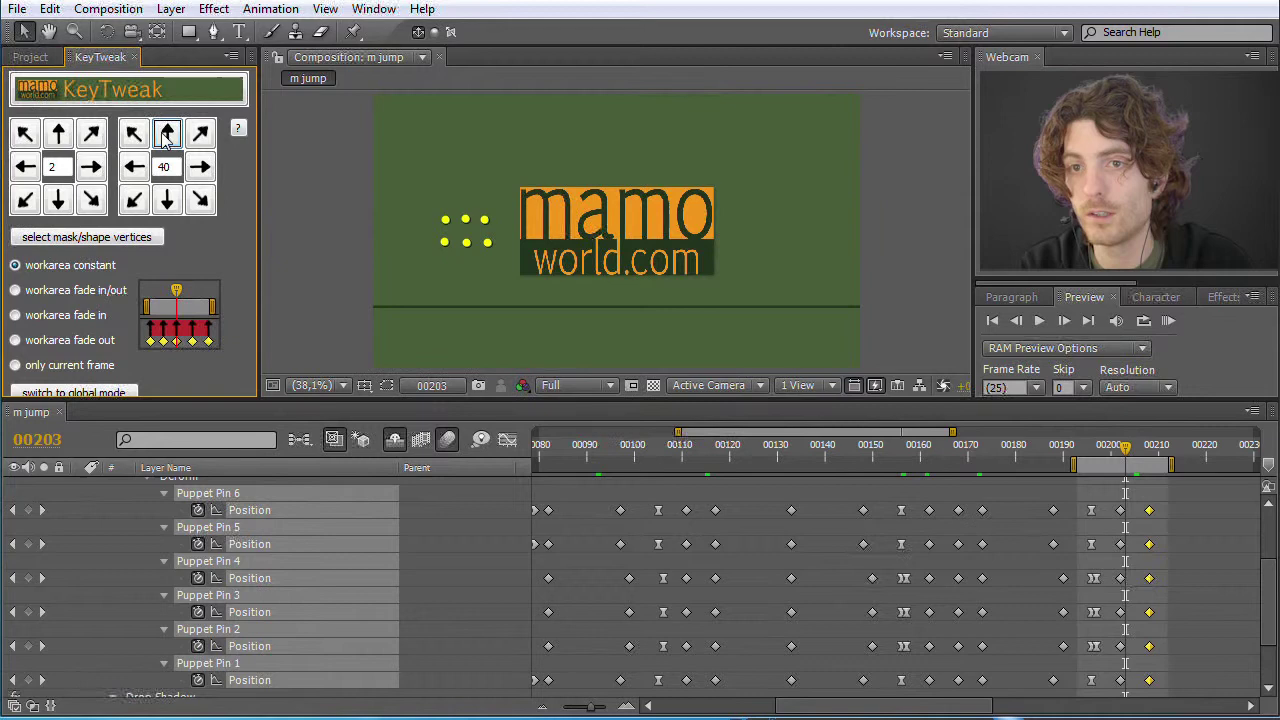
{"action": "left_click", "coordinate": [167, 135]}
Shift the m right five 40-steps and three 2-steps onto the logo's M
{"action": "left_click", "coordinate": [200, 167]}
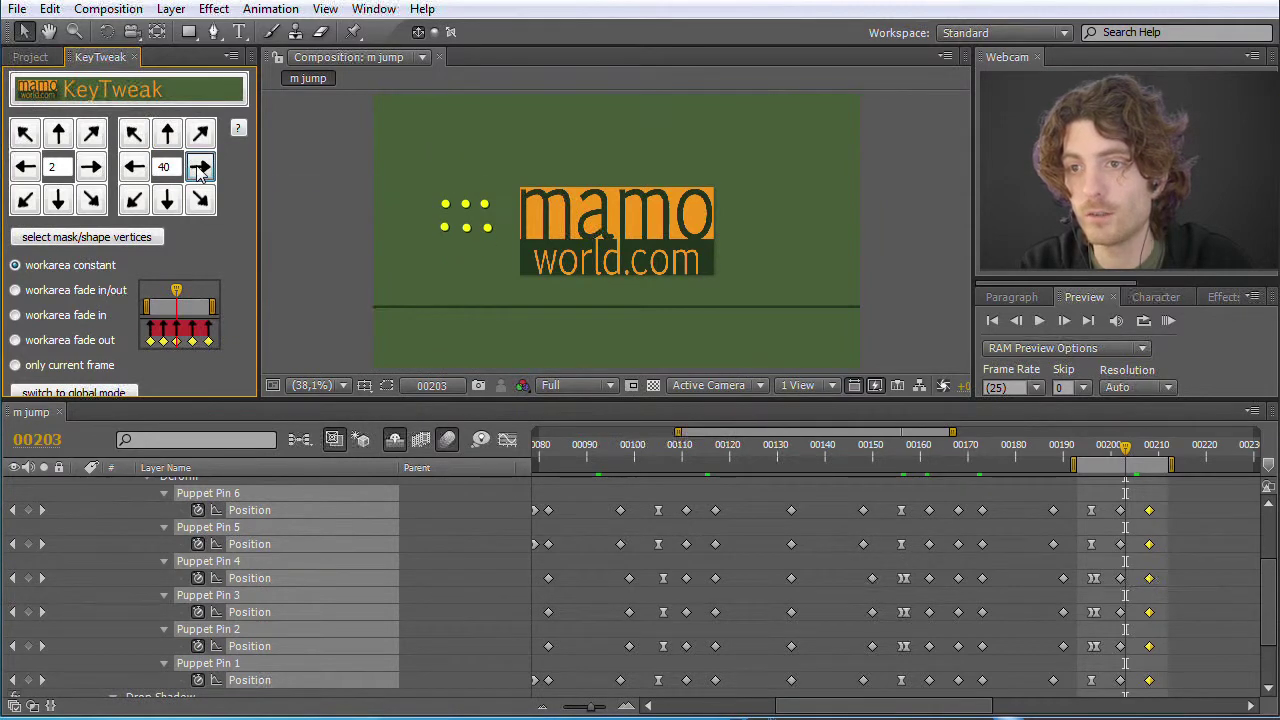
{"action": "left_click", "coordinate": [200, 167]}
{"action": "left_click", "coordinate": [200, 167]}
{"action": "left_click", "coordinate": [200, 167]}
{"action": "left_click", "coordinate": [200, 167]}
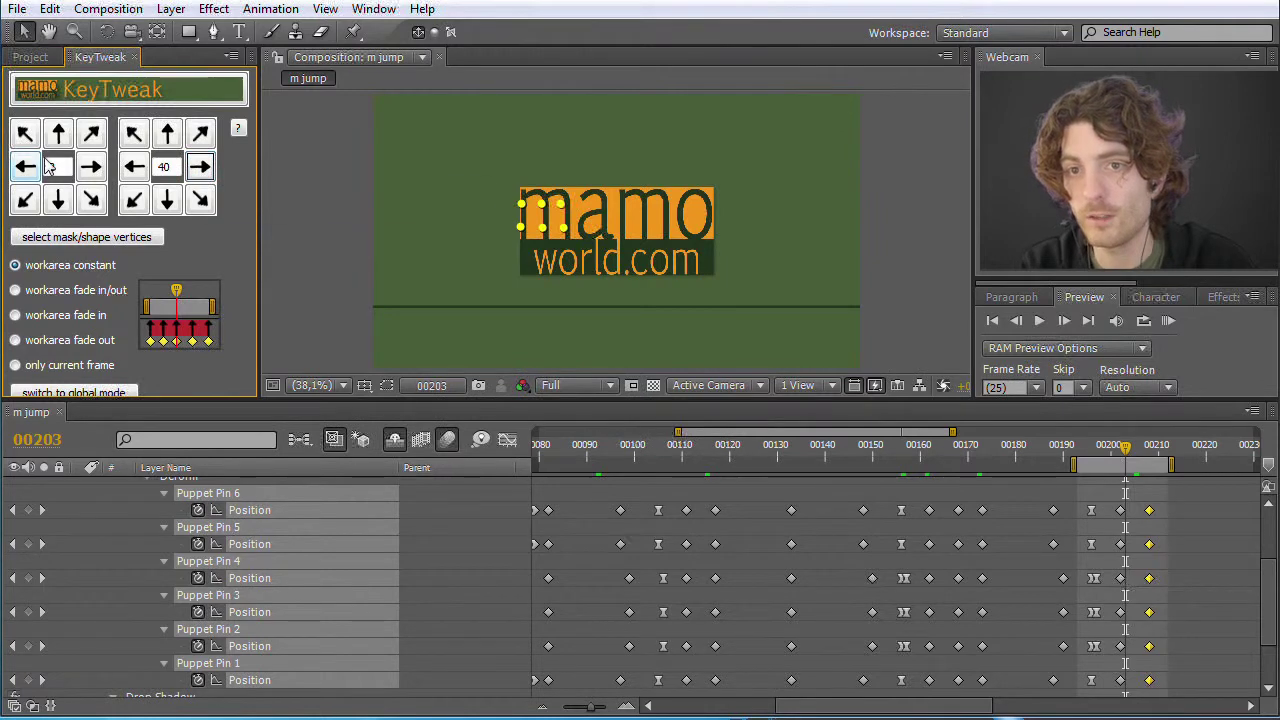
{"action": "left_click", "coordinate": [92, 168]}
{"action": "left_click", "coordinate": [92, 168]}
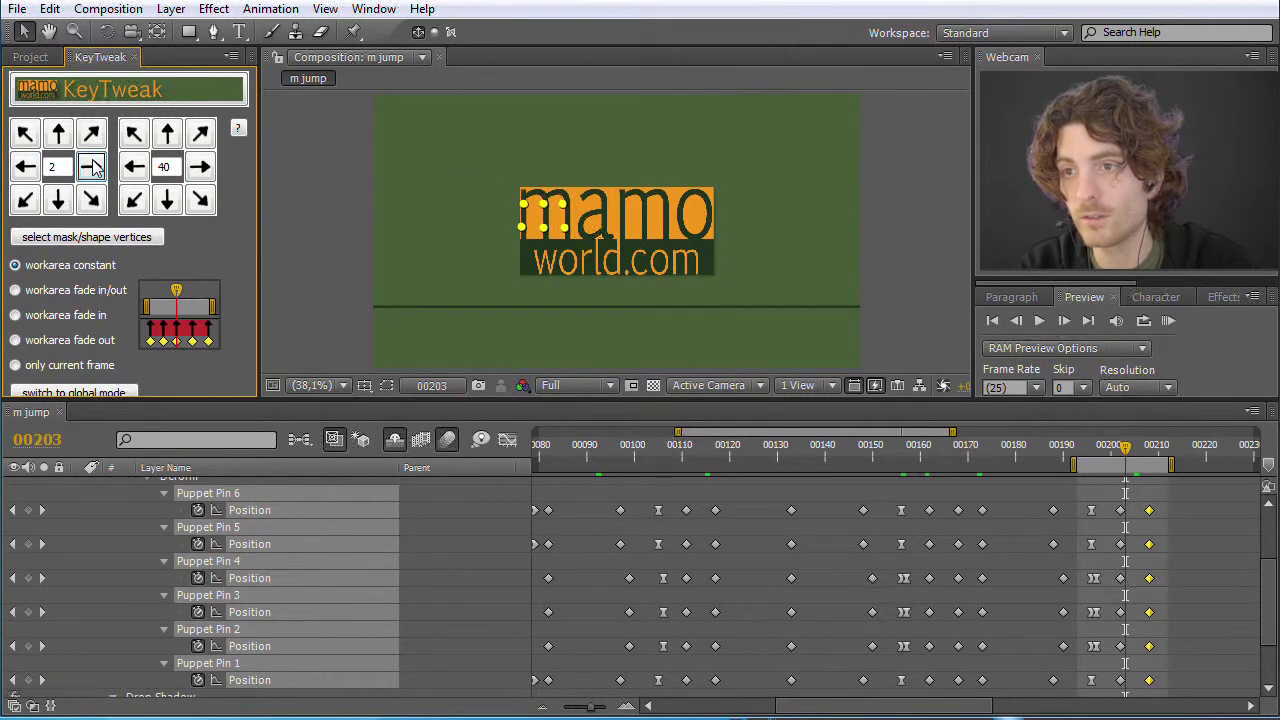
{"action": "left_click", "coordinate": [92, 168]}
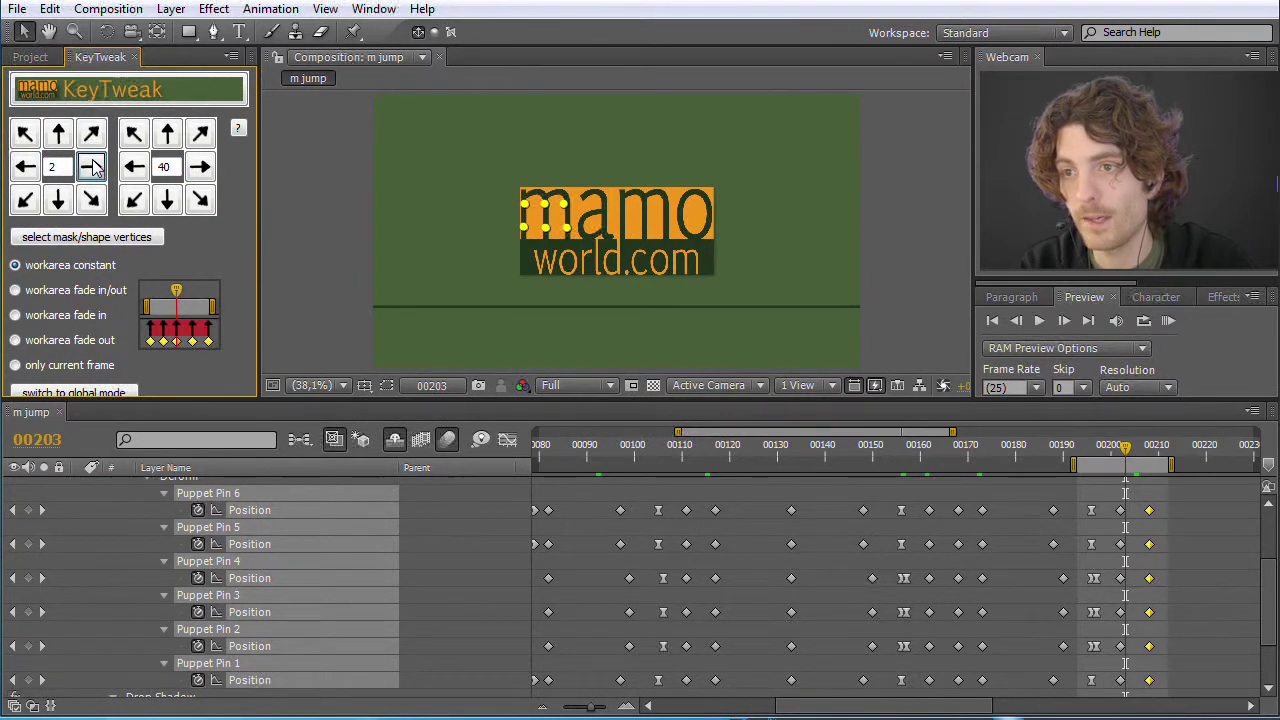
Nudge the m down four 2-steps and up one, then return to frame 00187
{"action": "left_click", "coordinate": [60, 201]}
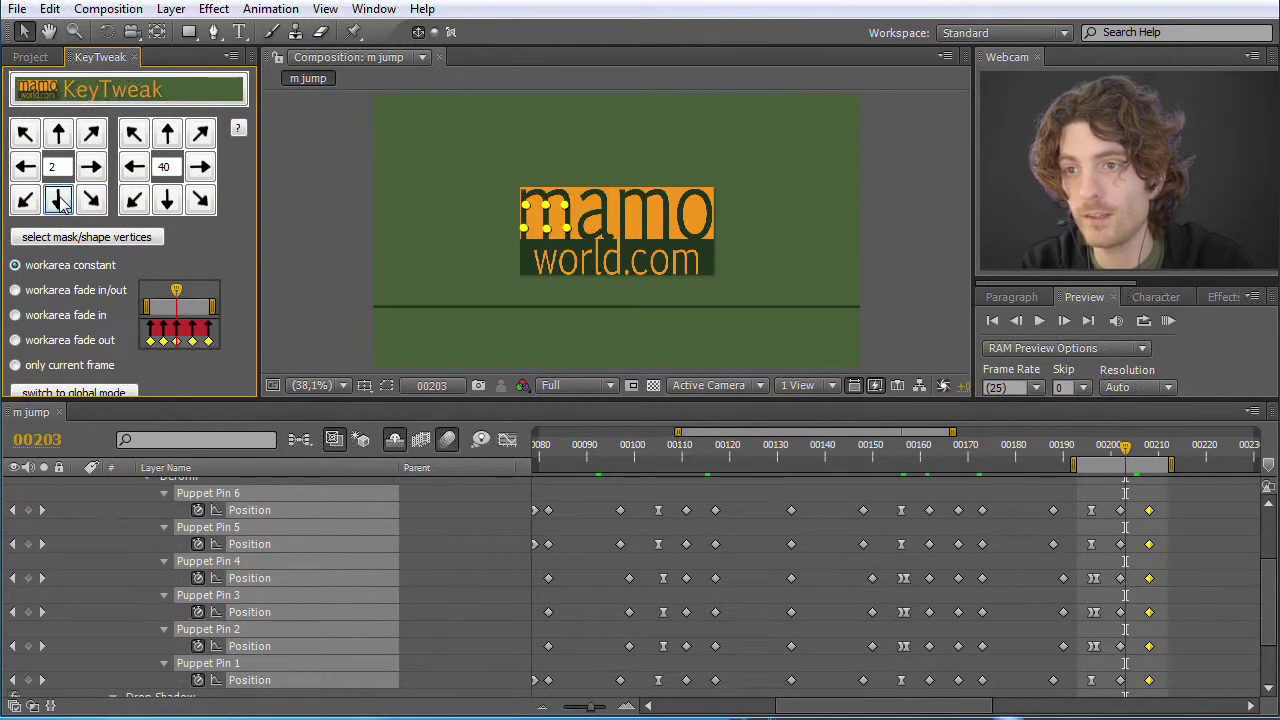
{"action": "left_click", "coordinate": [60, 201]}
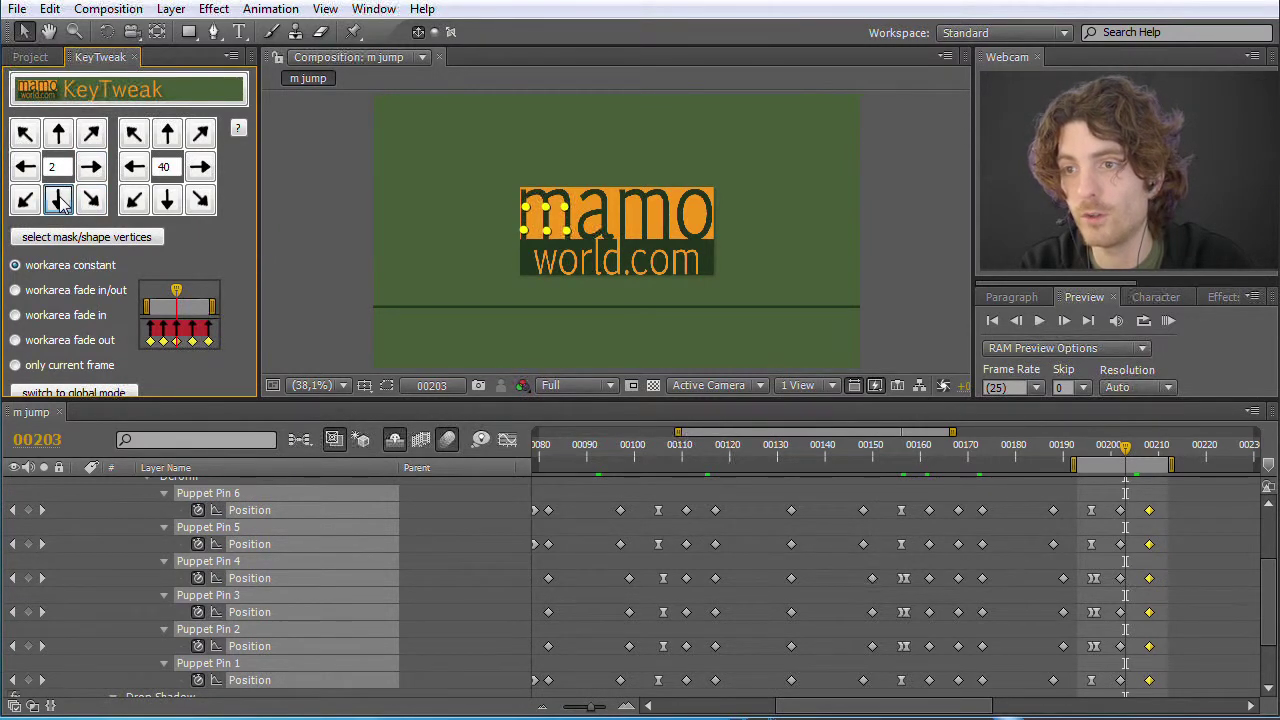
{"action": "left_click", "coordinate": [60, 201]}
{"action": "left_click", "coordinate": [60, 201]}
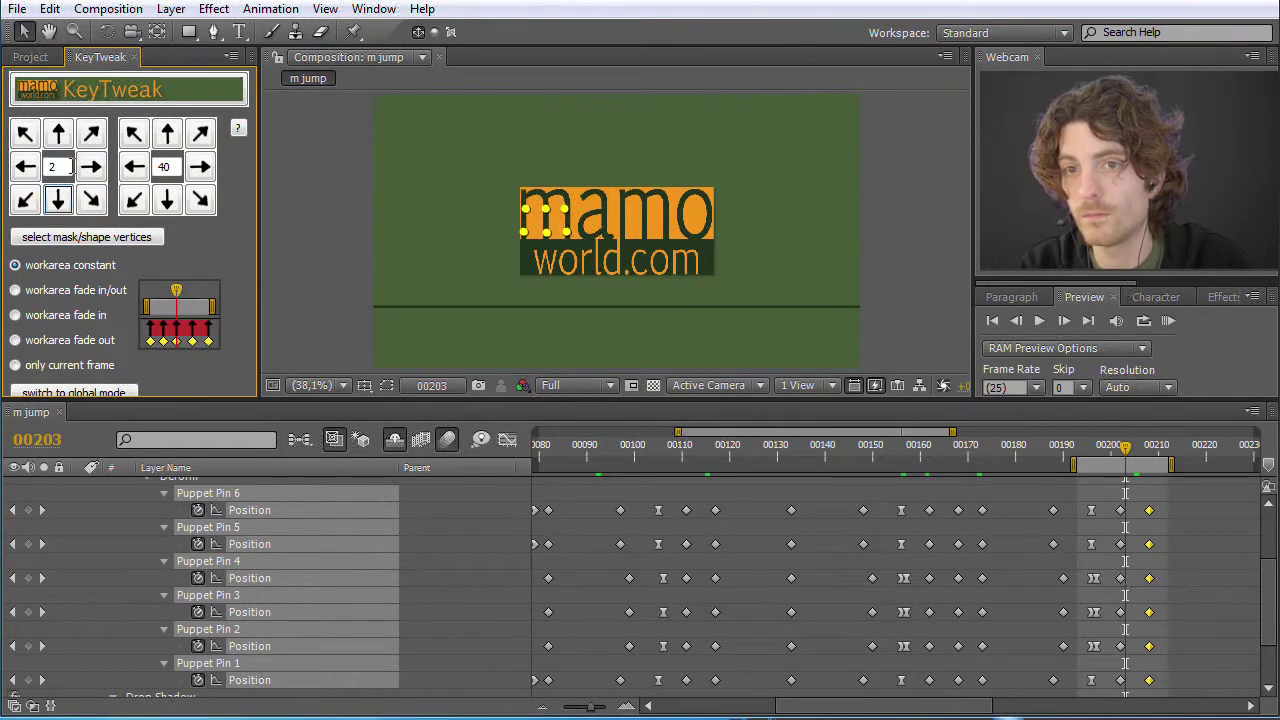
{"action": "left_click", "coordinate": [58, 133]}
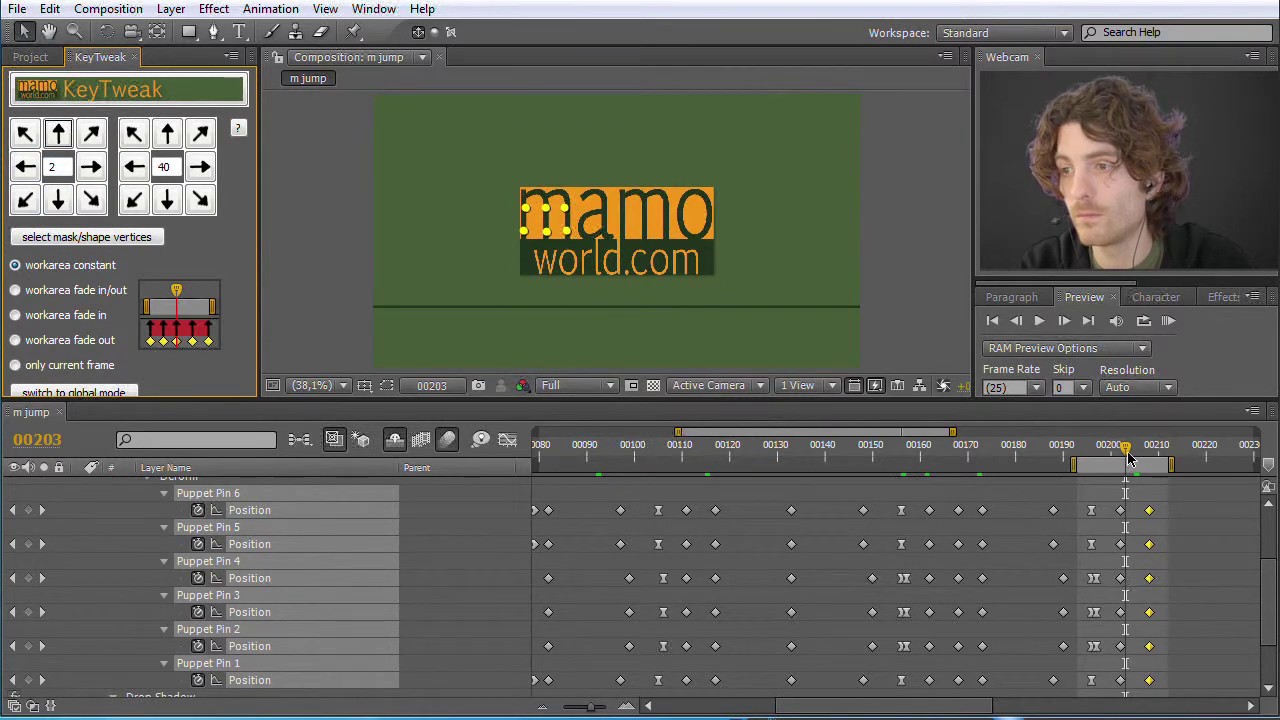
{"action": "mouse_move", "coordinate": [1128, 457]}
{"action": "left_mouse_down"}
{"action": "mouse_move", "coordinate": [865, 472]}
{"action": "mouse_move", "coordinate": [700, 462]}
{"action": "mouse_move", "coordinate": [1131, 457]}
{"action": "mouse_move", "coordinate": [1107, 457]}
{"action": "left_mouse_up"}
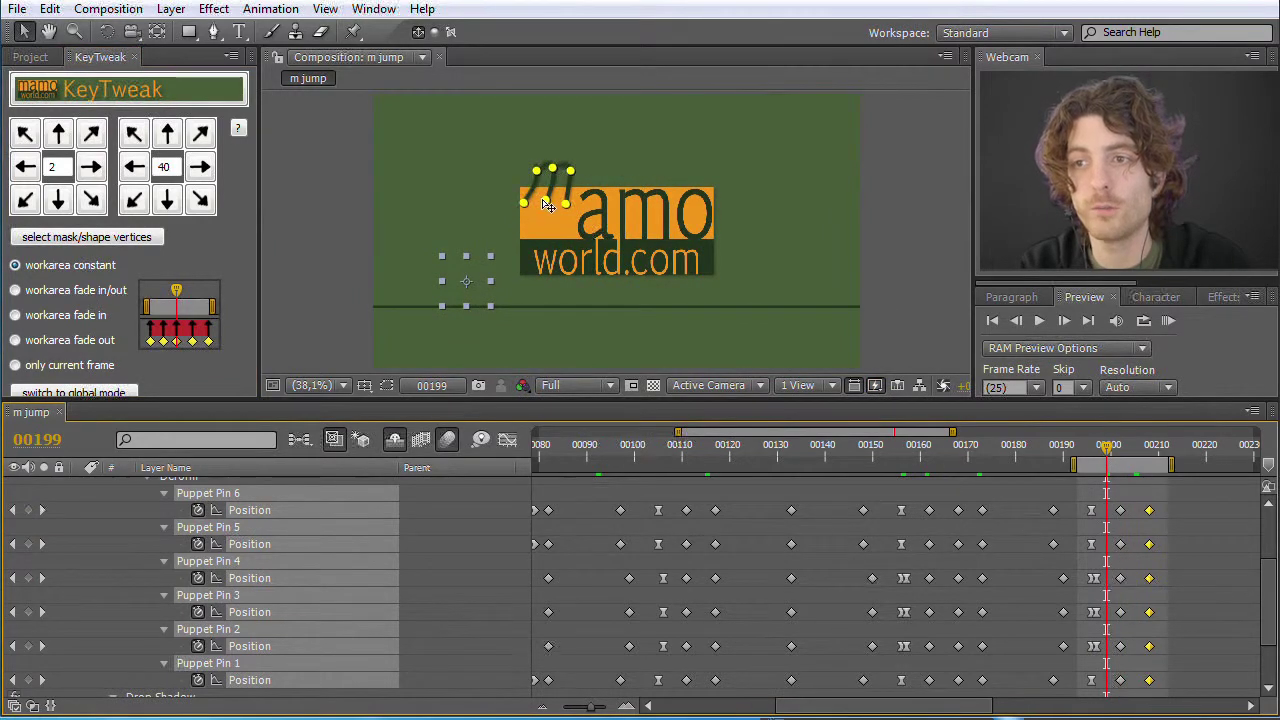
Review the landing between frames 00196 and 00203, then pull the work area end to about 00200
{"action": "mouse_move", "coordinate": [1108, 453]}
{"action": "left_mouse_down"}
{"action": "mouse_move", "coordinate": [1126, 452]}
{"action": "mouse_move", "coordinate": [1062, 456]}
{"action": "mouse_move", "coordinate": [1121, 455]}
{"action": "left_mouse_up"}
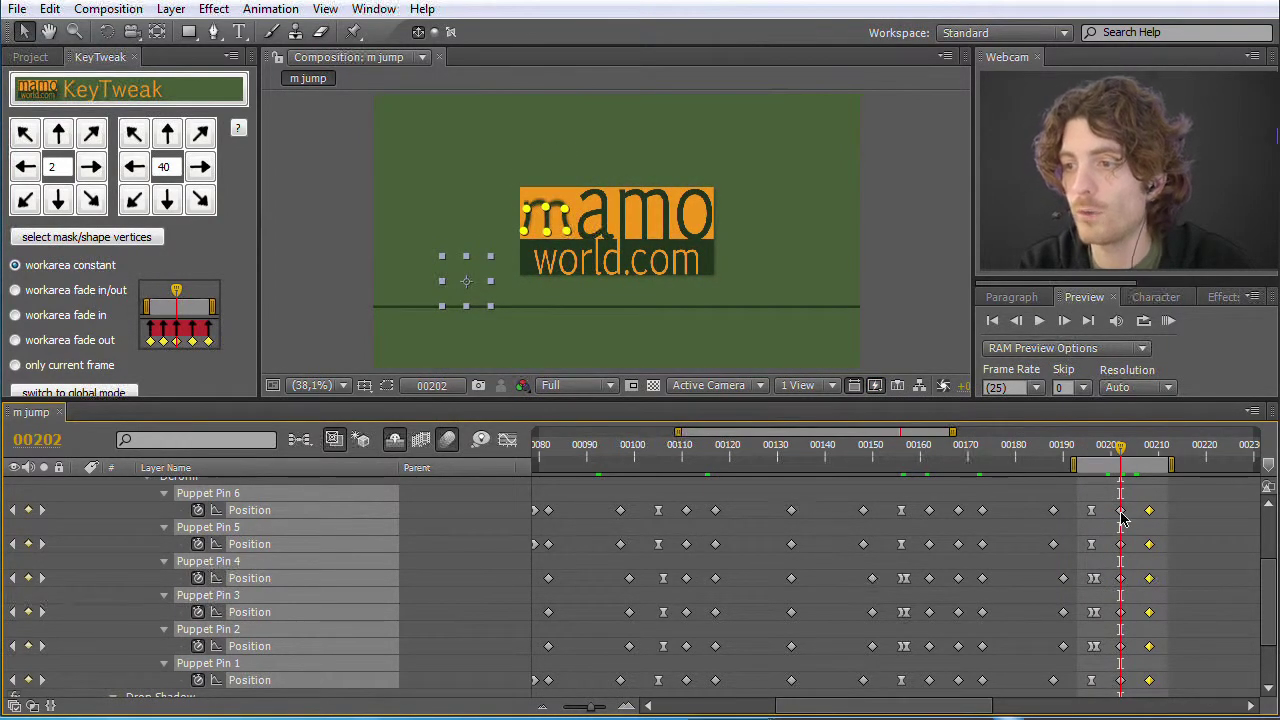
{"action": "left_click_drag", "start_coordinate": [1119, 452], "coordinate": [1097, 450]}
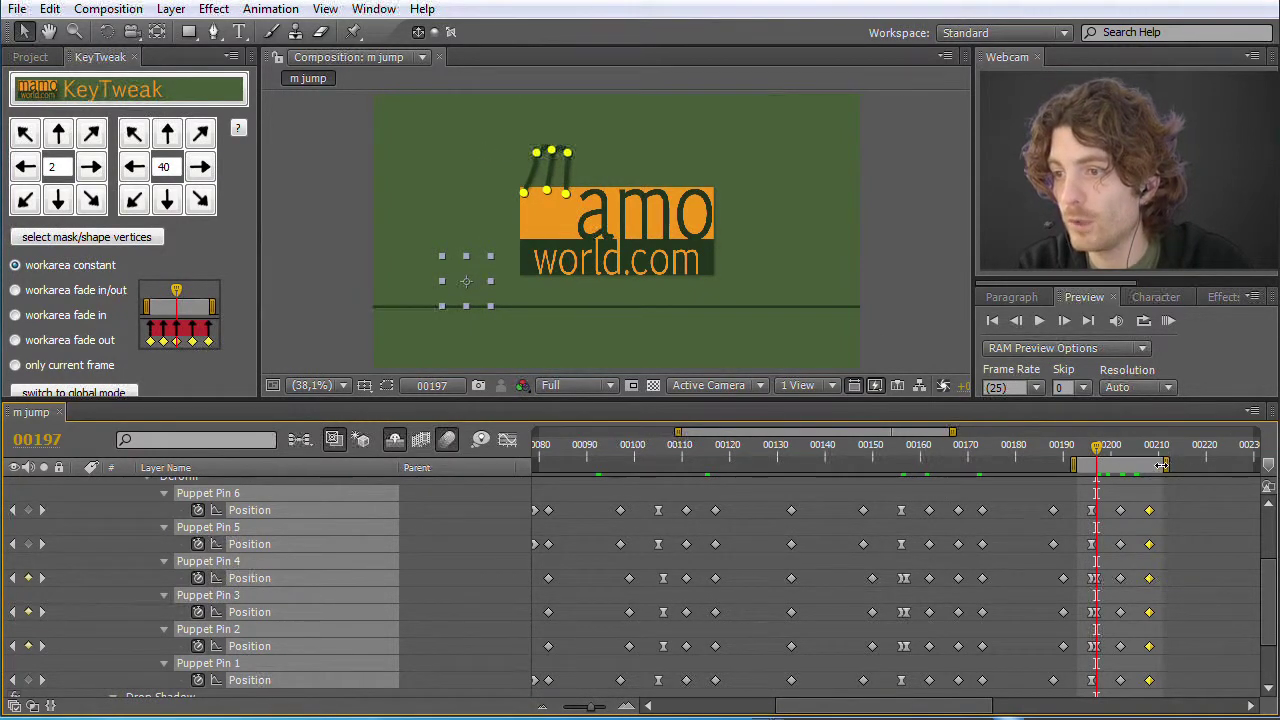
{"action": "left_click_drag", "start_coordinate": [1162, 465], "coordinate": [1107, 465]}
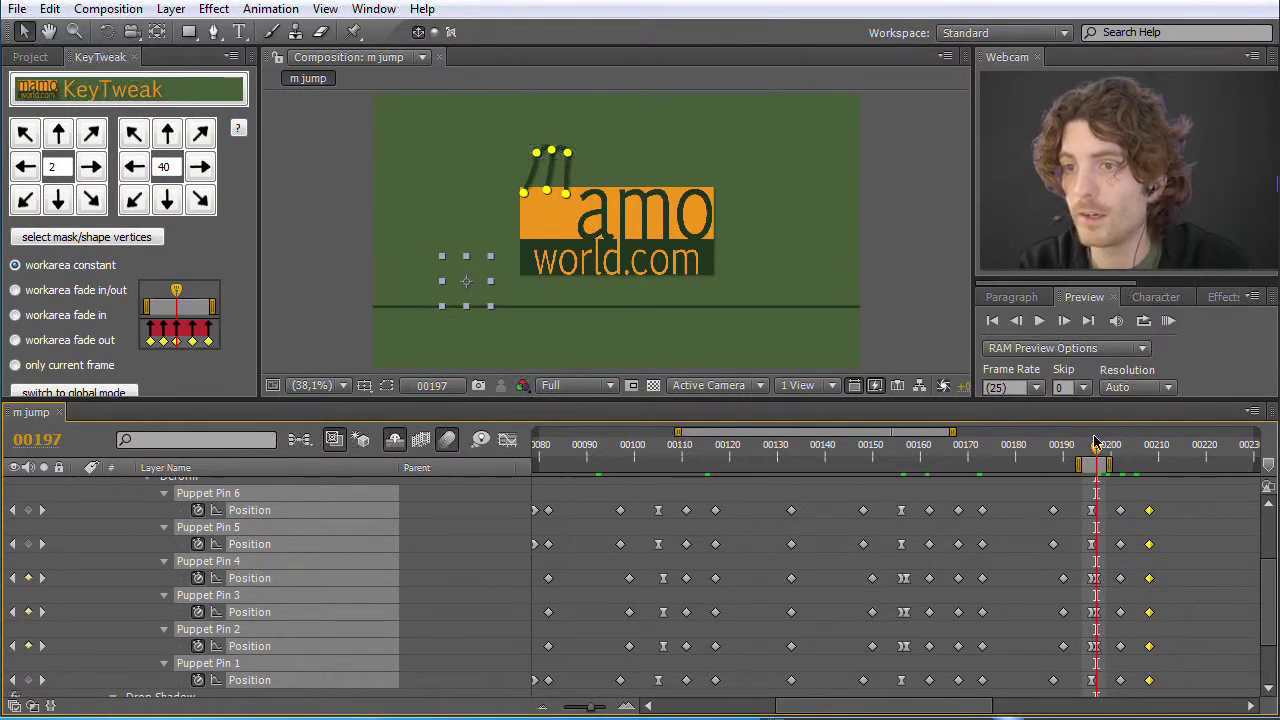
At frame 00197, move the m's pins left twice and up once, then review from 00177
{"action": "left_click", "coordinate": [134, 167]}
{"action": "left_click", "coordinate": [134, 167]}
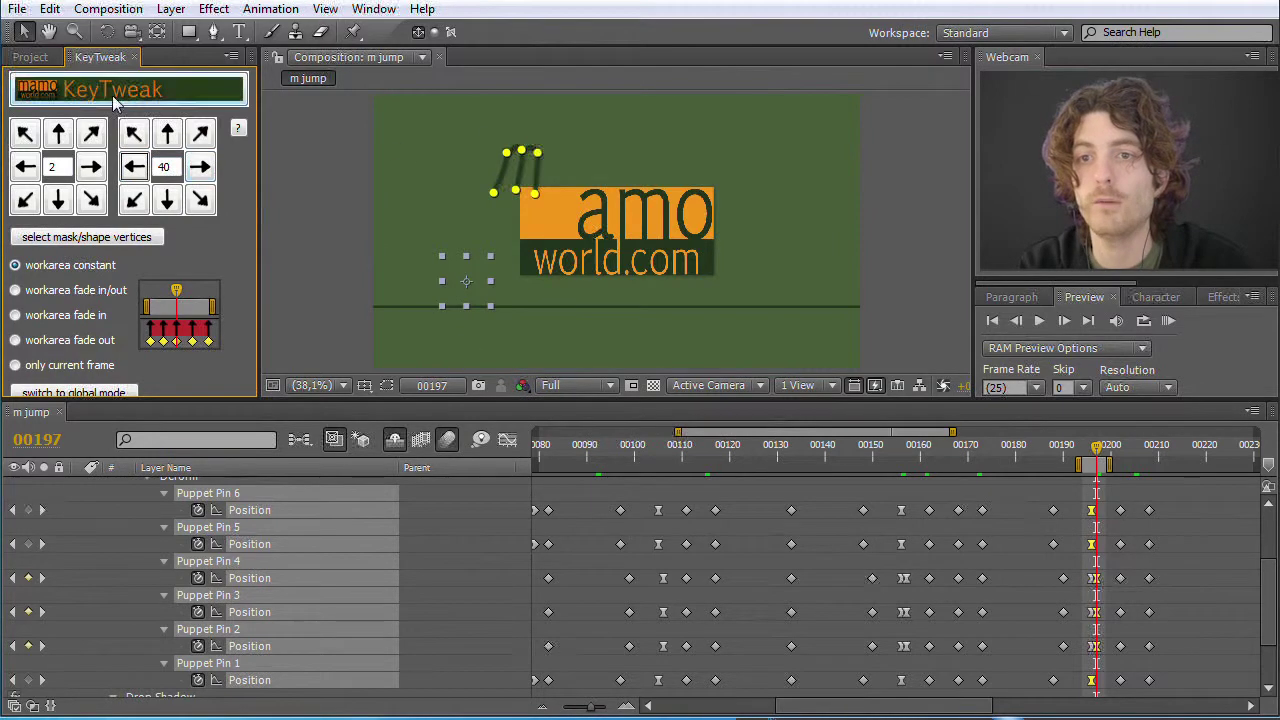
{"action": "left_click", "coordinate": [168, 134]}
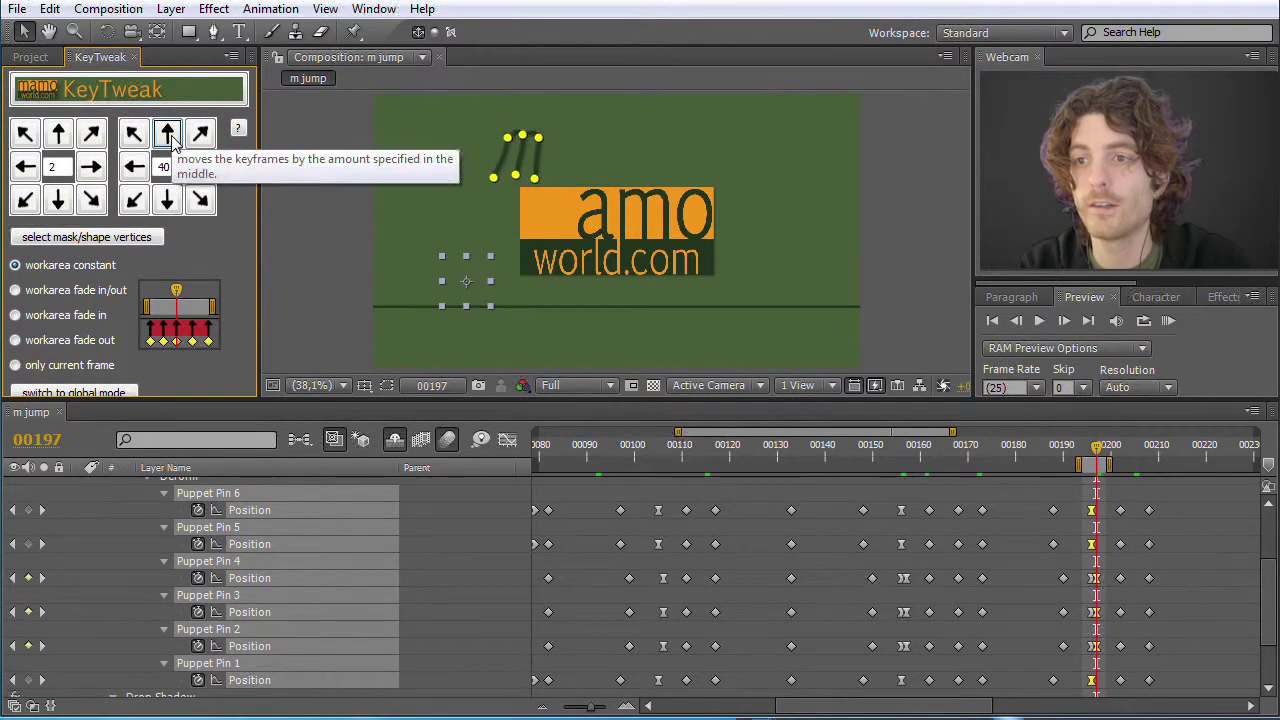
{"action": "left_click_drag", "start_coordinate": [1097, 450], "coordinate": [1125, 463]}
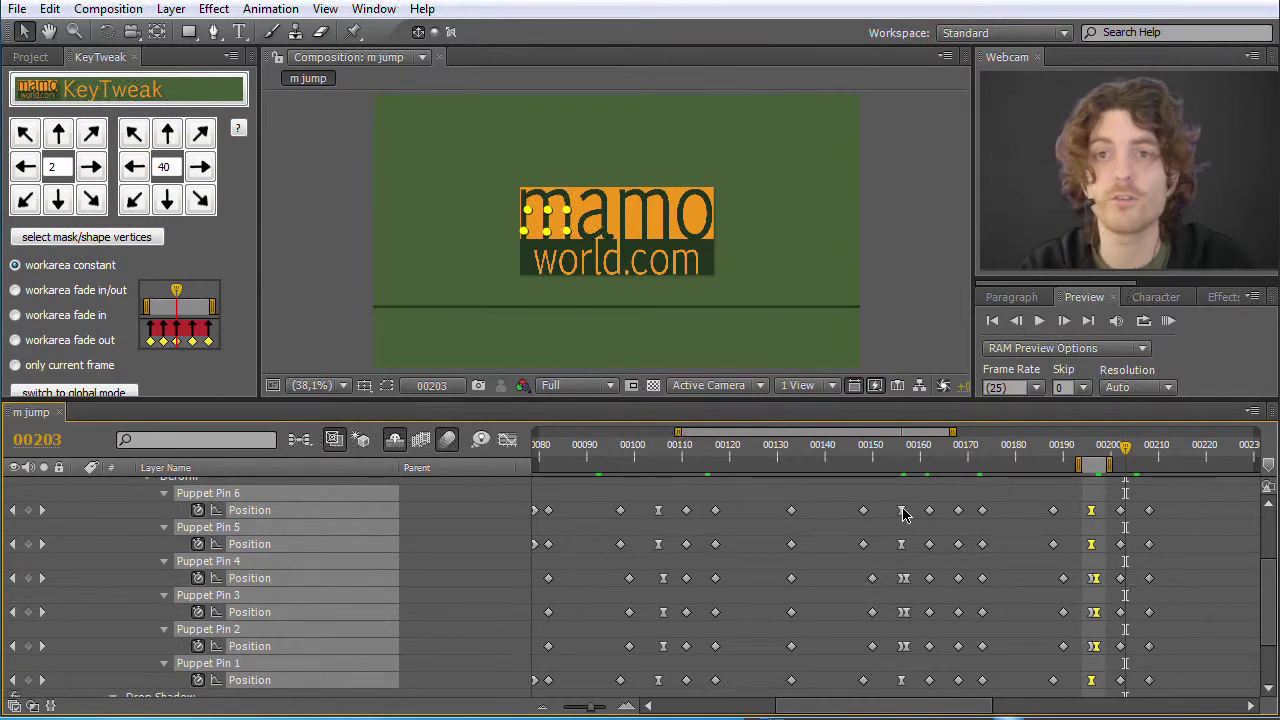
{"action": "mouse_move", "coordinate": [903, 512]}
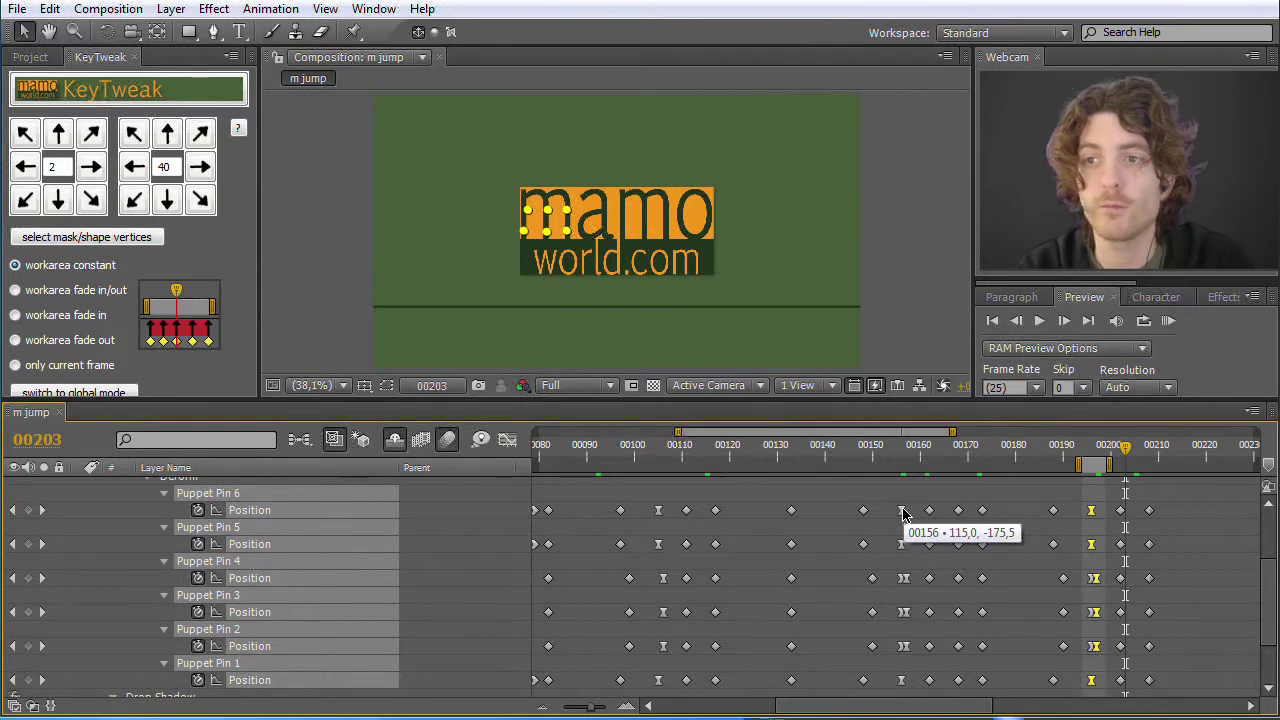